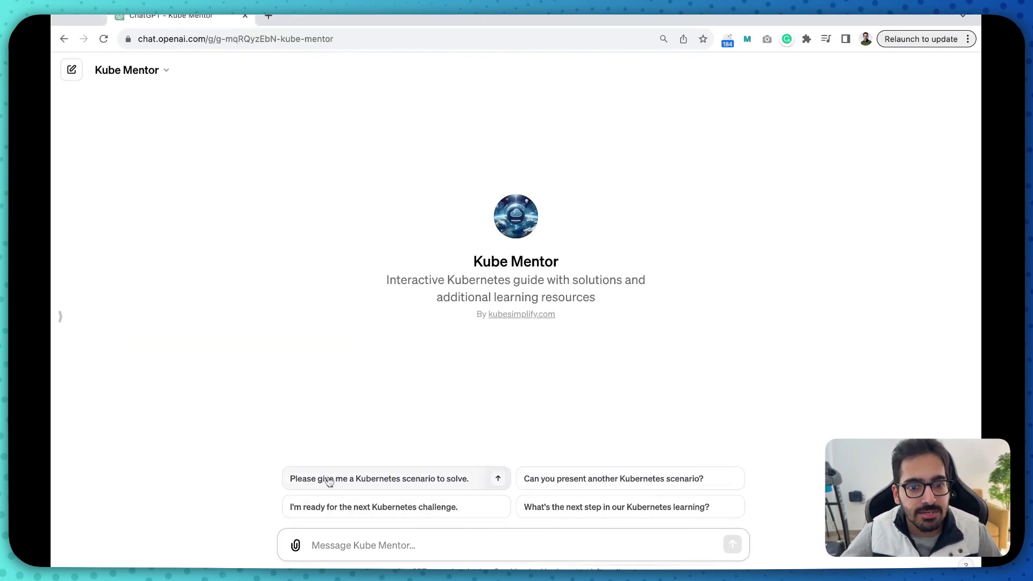
# Step: Request a Kubernetes scenario and highlight its default namespace and nginx-container requirements
pyautogui.click(368, 481)
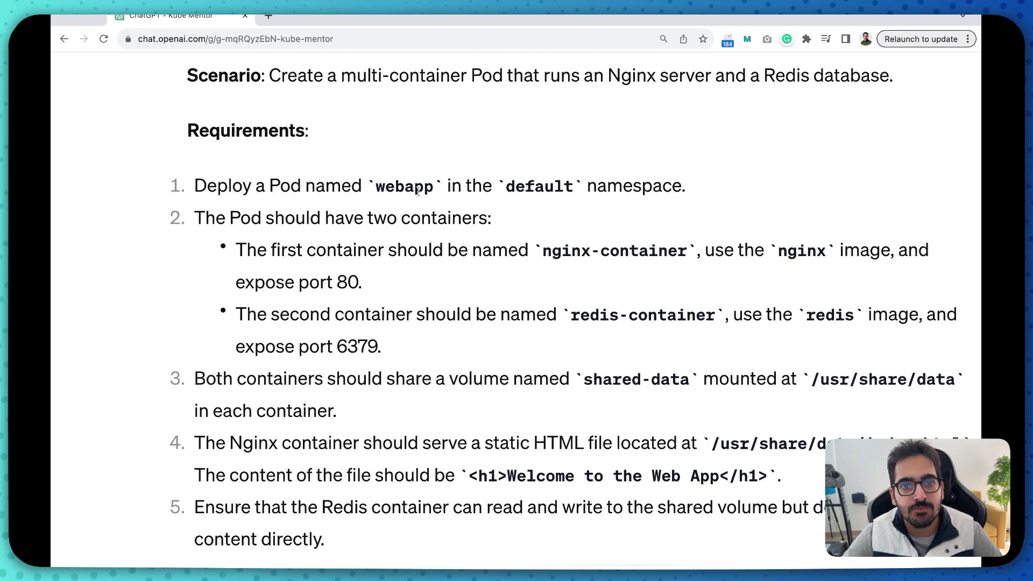
pyautogui.moveTo(579, 188); pyautogui.dragTo(654, 187)
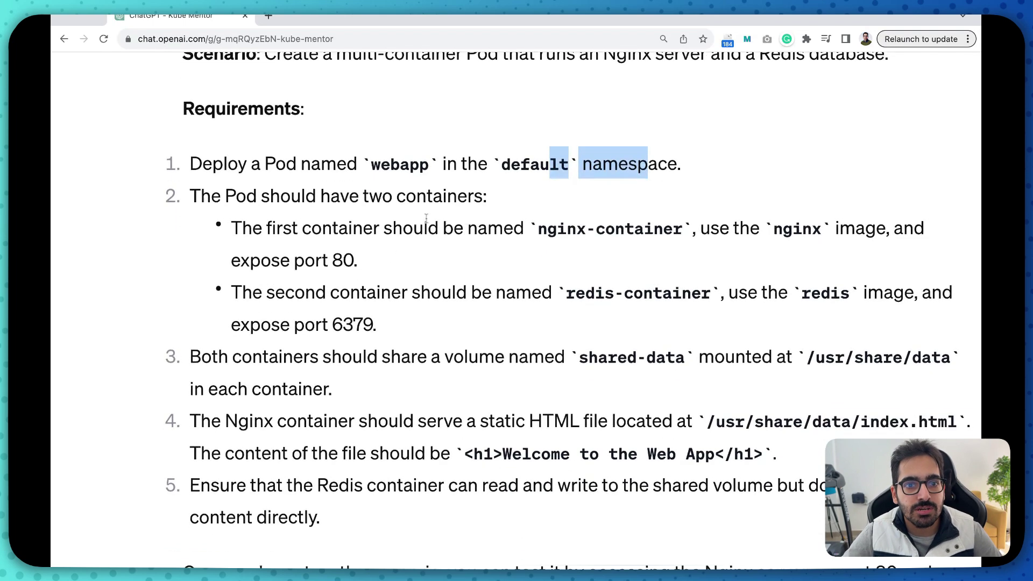
pyautogui.doubleClick(310, 196)
pyautogui.moveTo(310, 188); pyautogui.dragTo(415, 191)
pyautogui.doubleClick(465, 179)
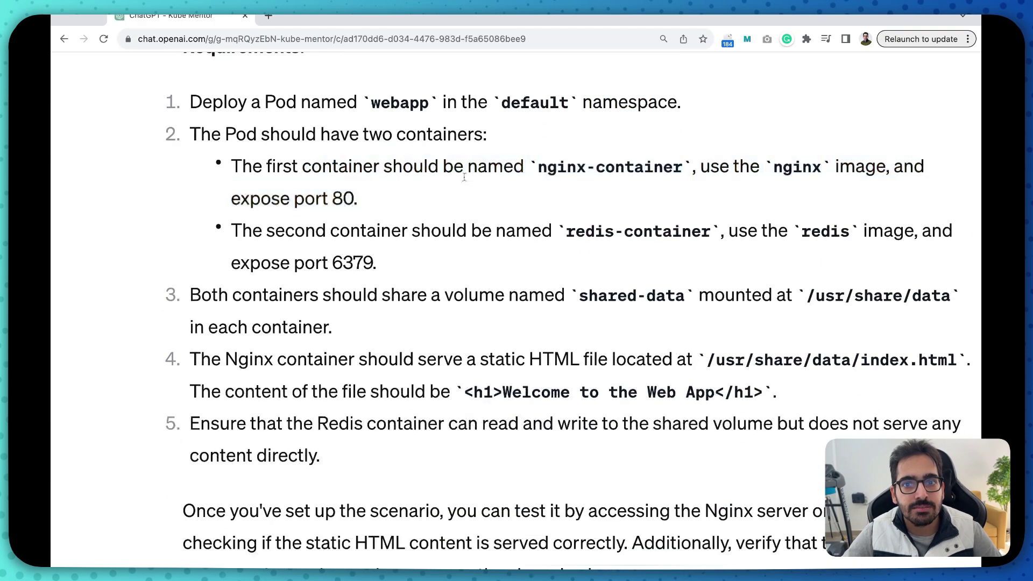
pyautogui.moveTo(683, 167); pyautogui.dragTo(546, 158)
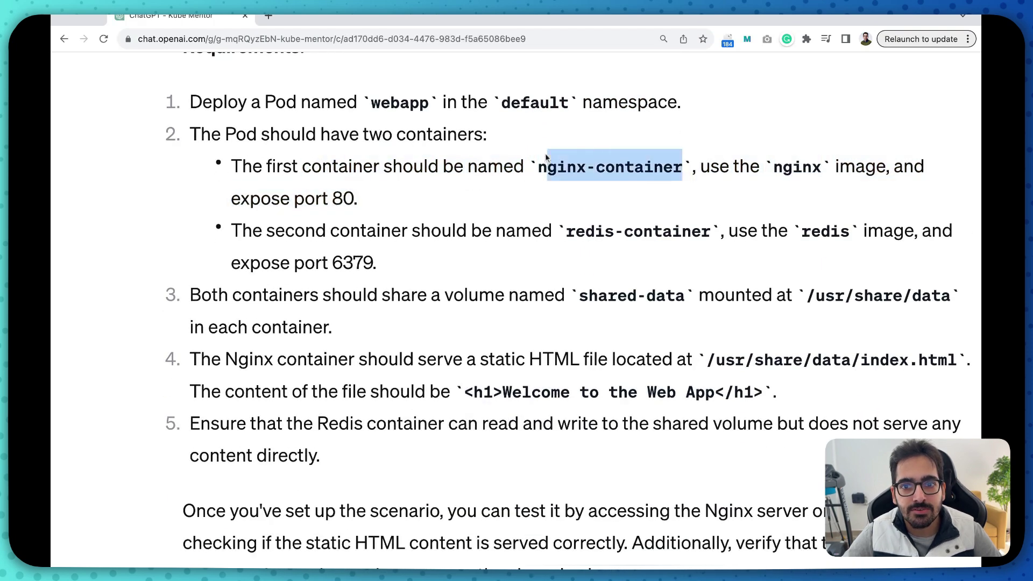
pyautogui.click(770, 181)
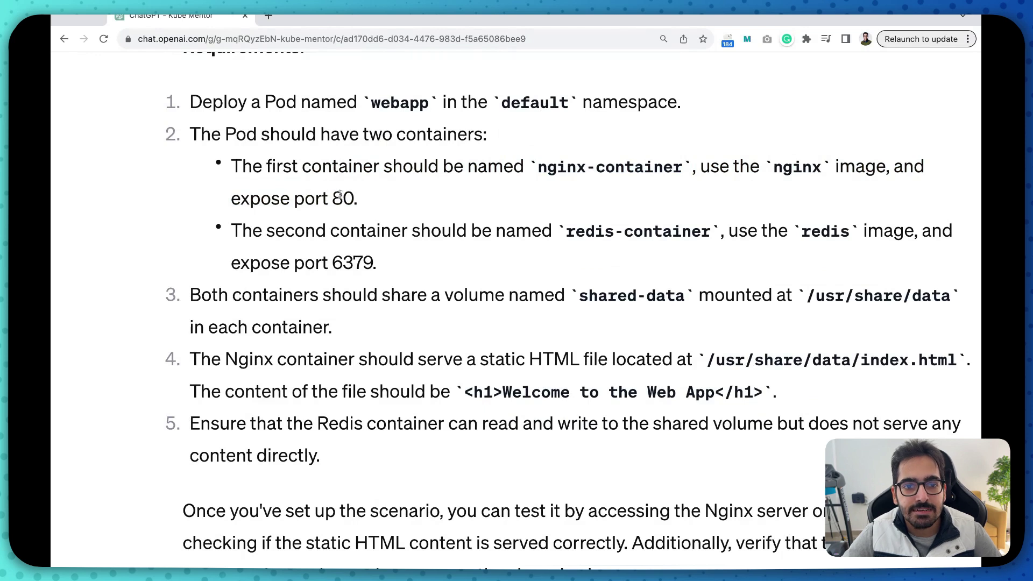
# Step: Highlight the redis-container, /usr/share/data/index.html path and welcome content, then zoom out
pyautogui.moveTo(564, 232); pyautogui.dragTo(712, 232)
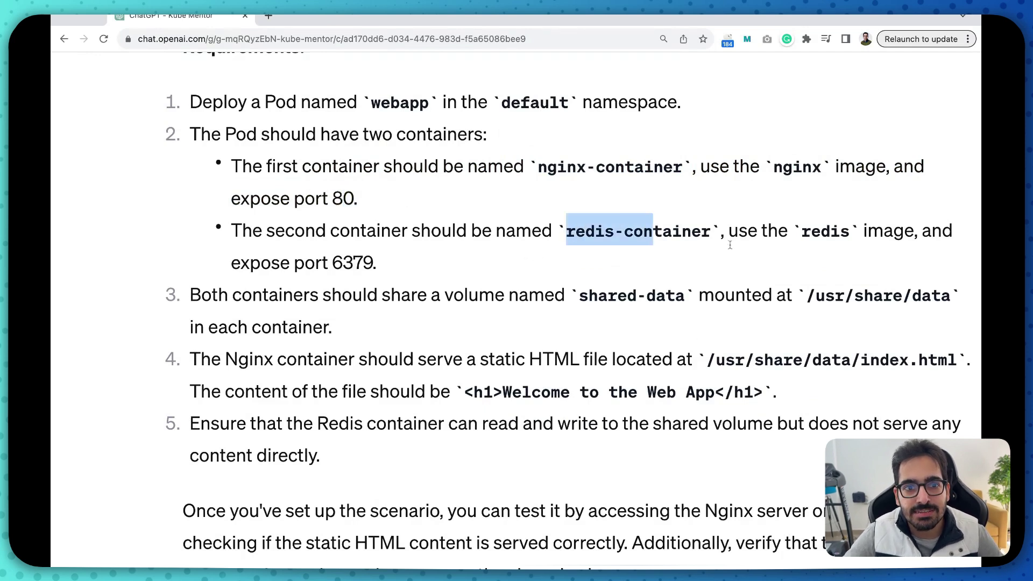
pyautogui.click(814, 229)
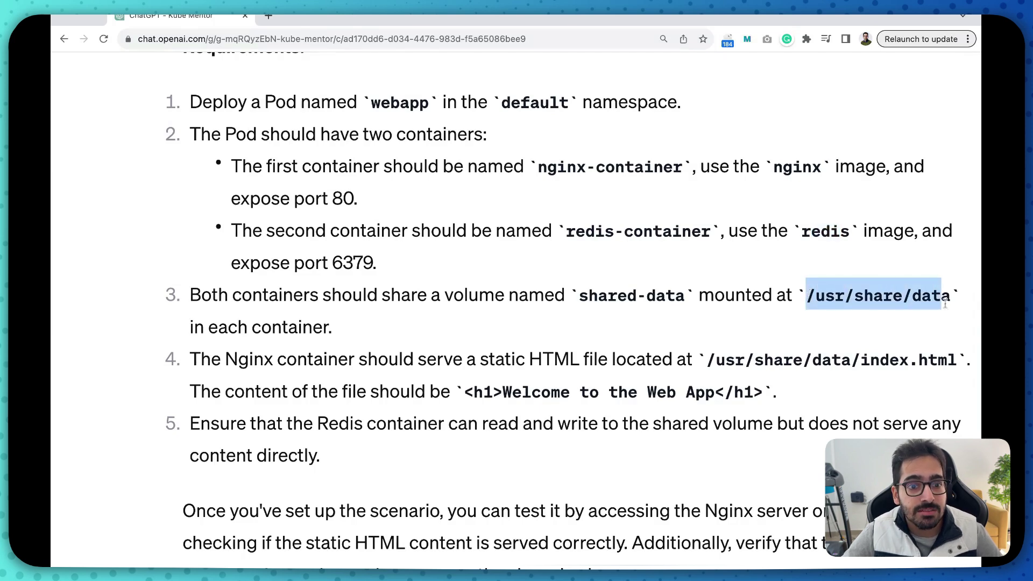
pyautogui.click(583, 346)
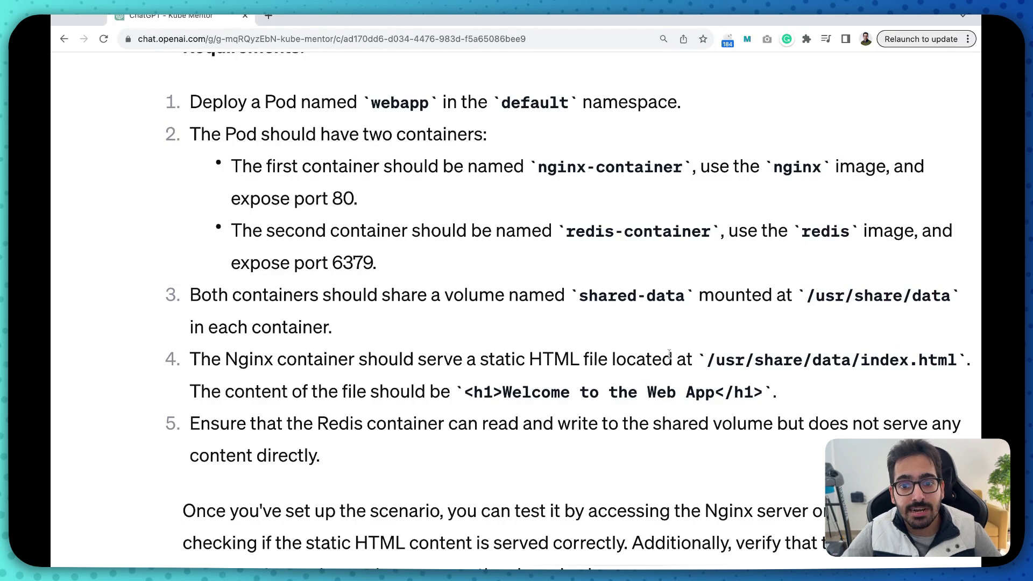
pyautogui.moveTo(708, 355); pyautogui.dragTo(957, 360)
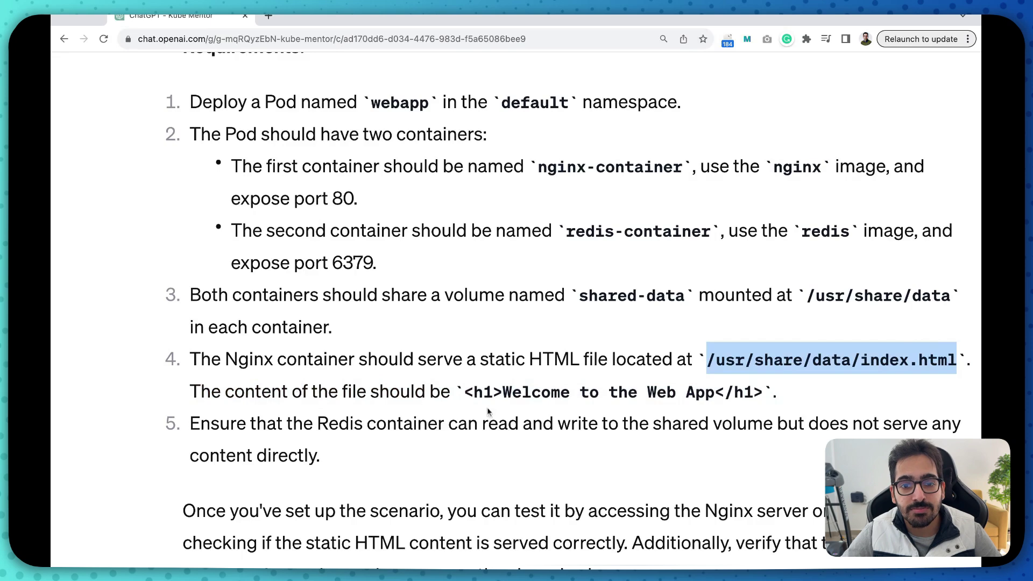
pyautogui.moveTo(521, 393); pyautogui.dragTo(749, 397)
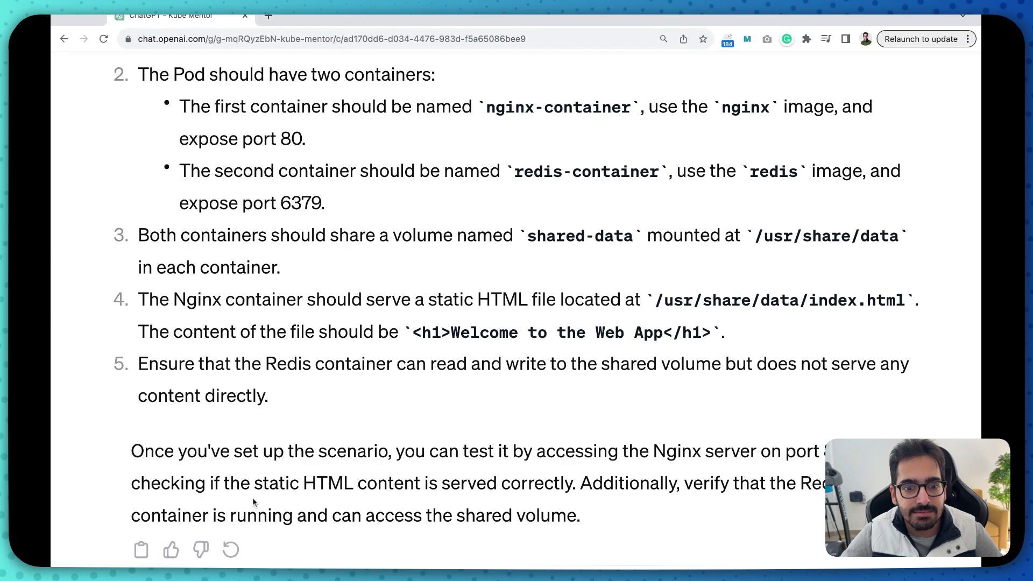
pyautogui.scroll(-2, 362, 503)
pyautogui.scroll(-2, 363, 503)
pyautogui.hotkey('ctrl', '-')
pyautogui.scroll(1, 468, 434)
pyautogui.hotkey('ctrl', '-')
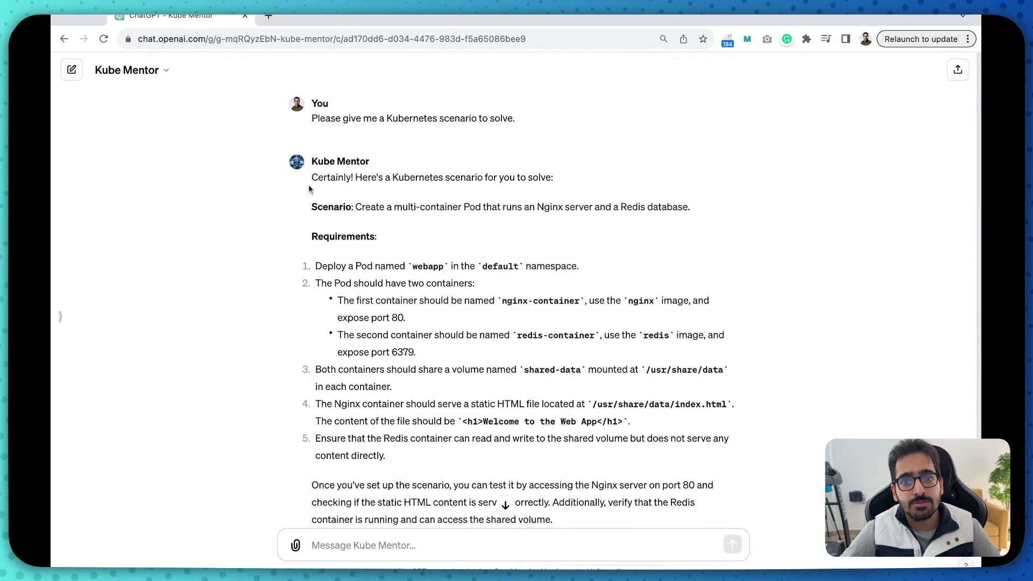
# Step: Review the scenario line, requirements list and closing paragraph by highlighting them
pyautogui.moveTo(313, 207); pyautogui.dragTo(706, 239)
pyautogui.click(638, 222)
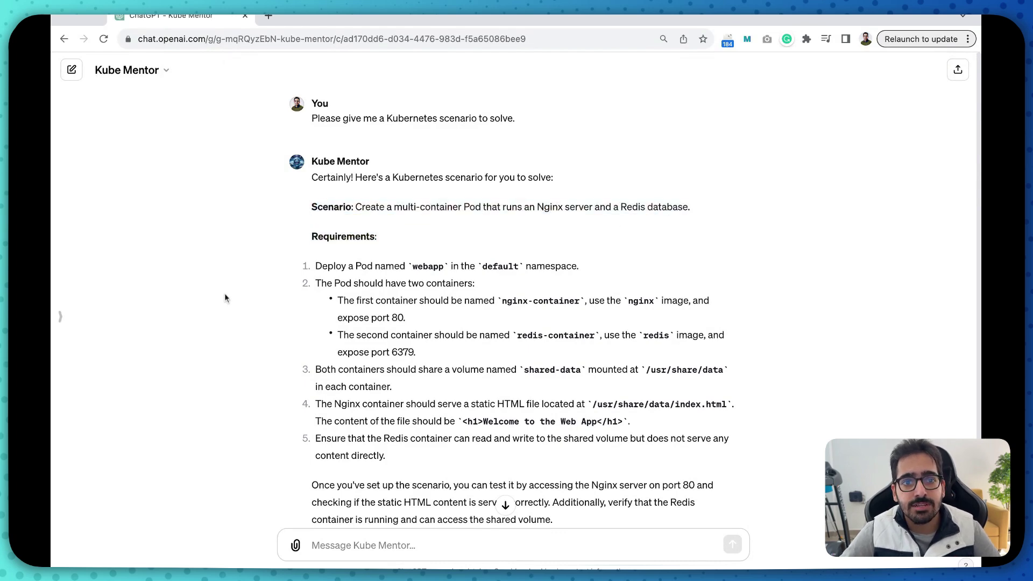
pyautogui.scroll(-1, 226, 298)
pyautogui.moveTo(316, 216); pyautogui.dragTo(576, 477)
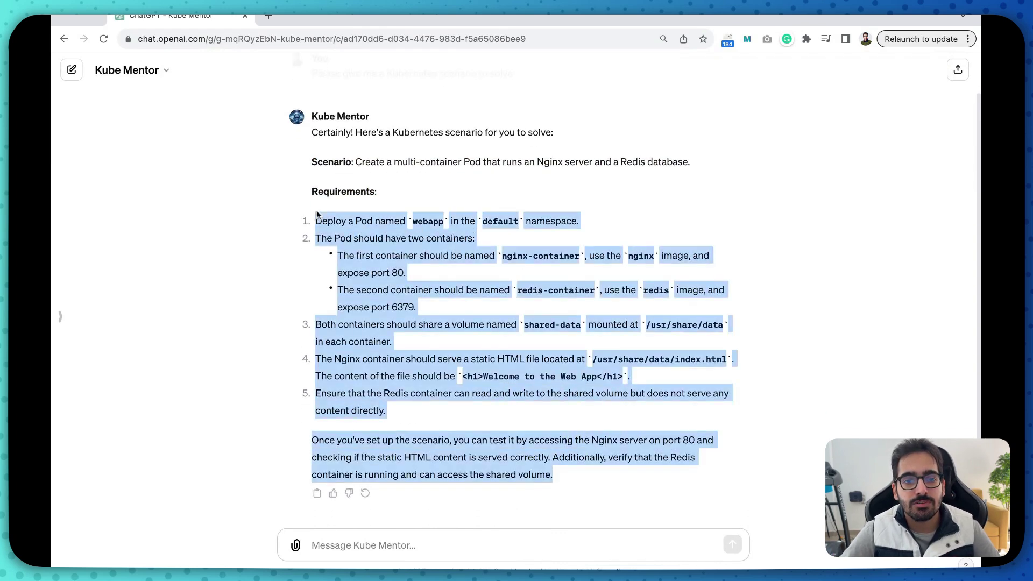
pyautogui.click(577, 478)
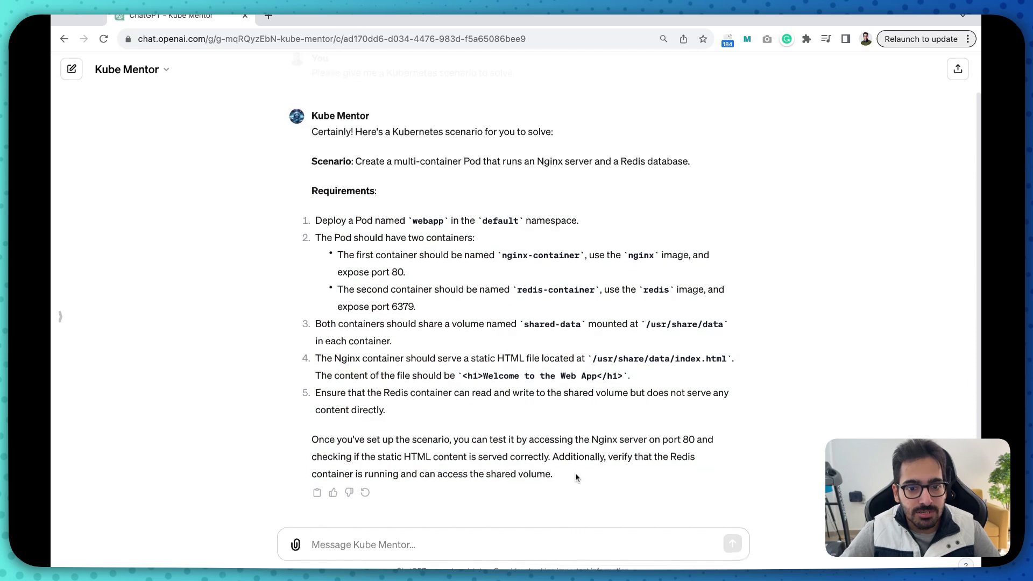
# Step: Send 'show me the solution' to Kube Mentor and review requirements while it replies
pyautogui.click(369, 533)
pyautogui.write('show me t')
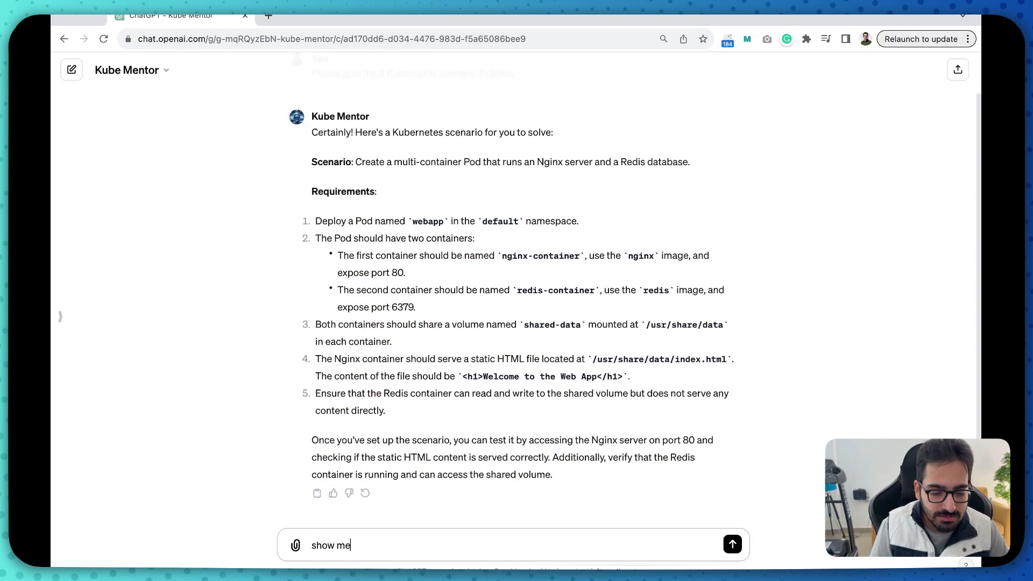
pyautogui.write('he solution')
pyautogui.press('Return')
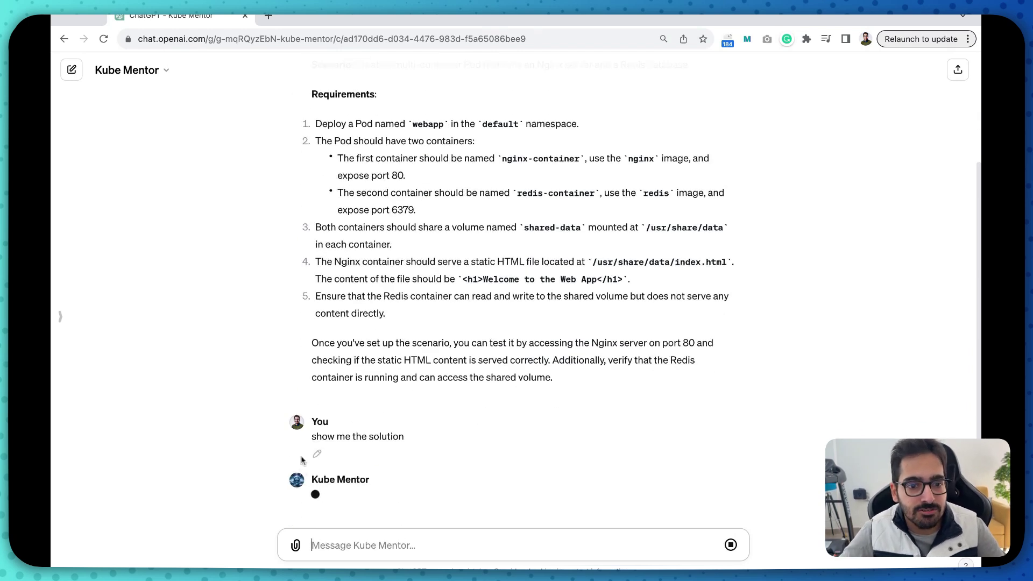
pyautogui.moveTo(313, 435); pyautogui.dragTo(418, 445)
pyautogui.click(421, 445)
pyautogui.moveTo(512, 338)
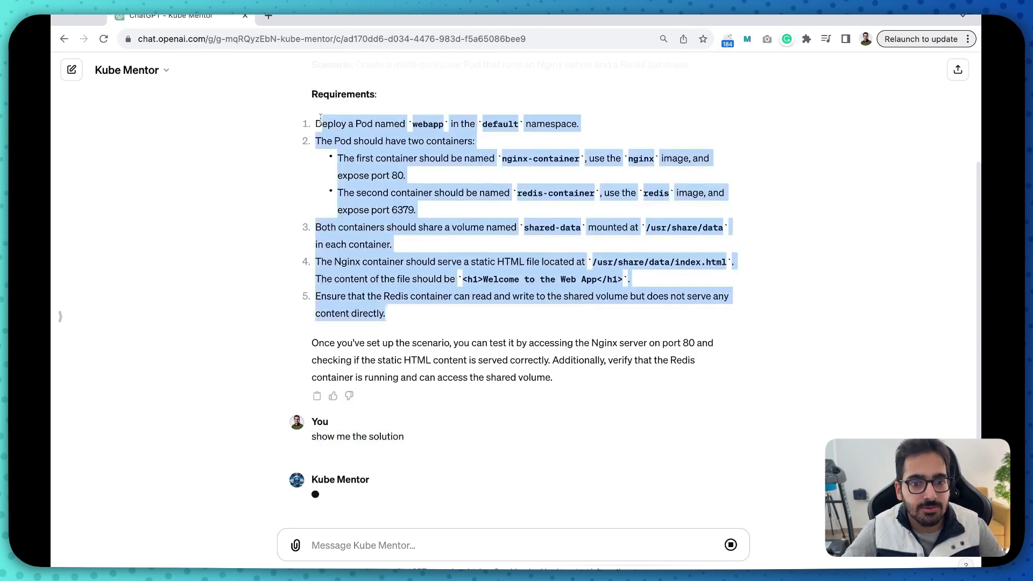
pyautogui.moveTo(320, 118); pyautogui.dragTo(554, 377)
pyautogui.click(554, 377)
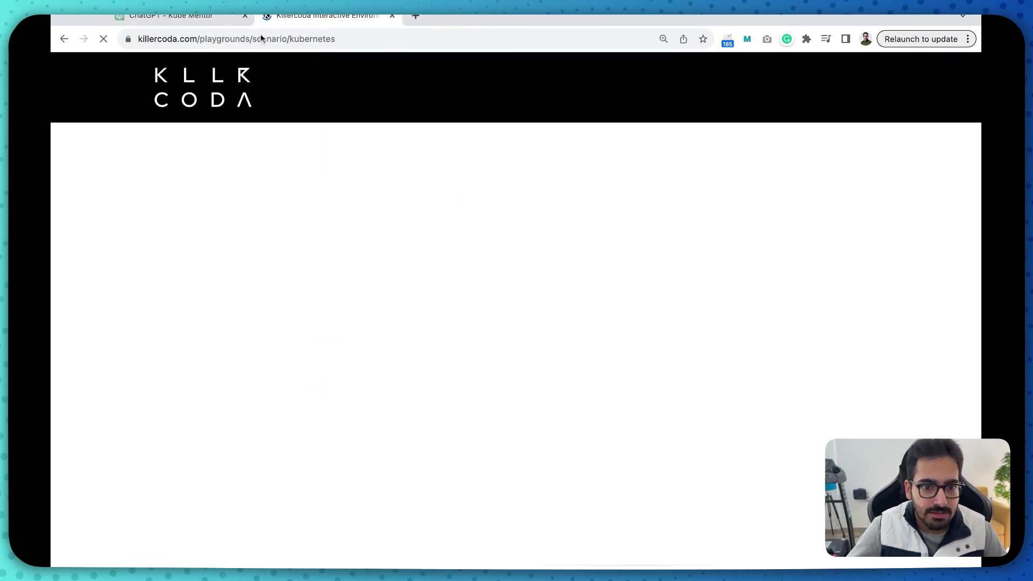
# Step: Copy Kube Mentor's Pod YAML and paste it into a new pod.yaml in vi
pyautogui.click(170, 15)
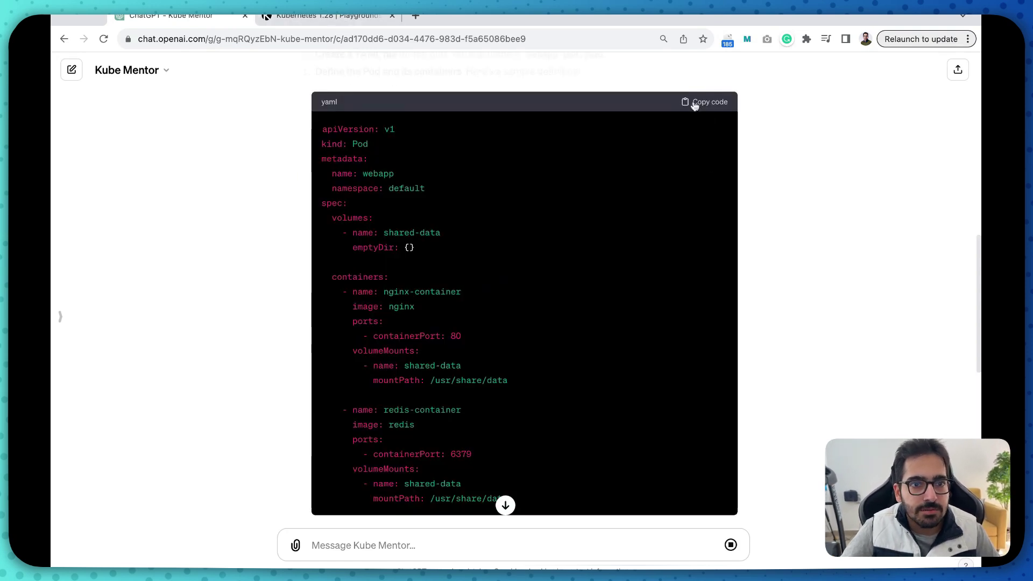
pyautogui.click(699, 102)
pyautogui.click(330, 15)
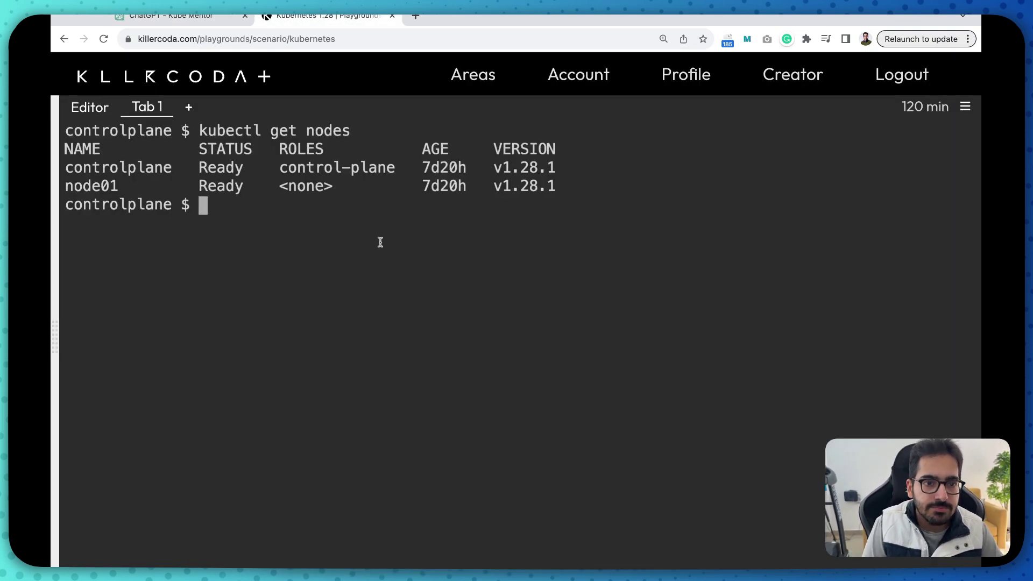
pyautogui.write('vi pod.yaml')
pyautogui.press('Return')
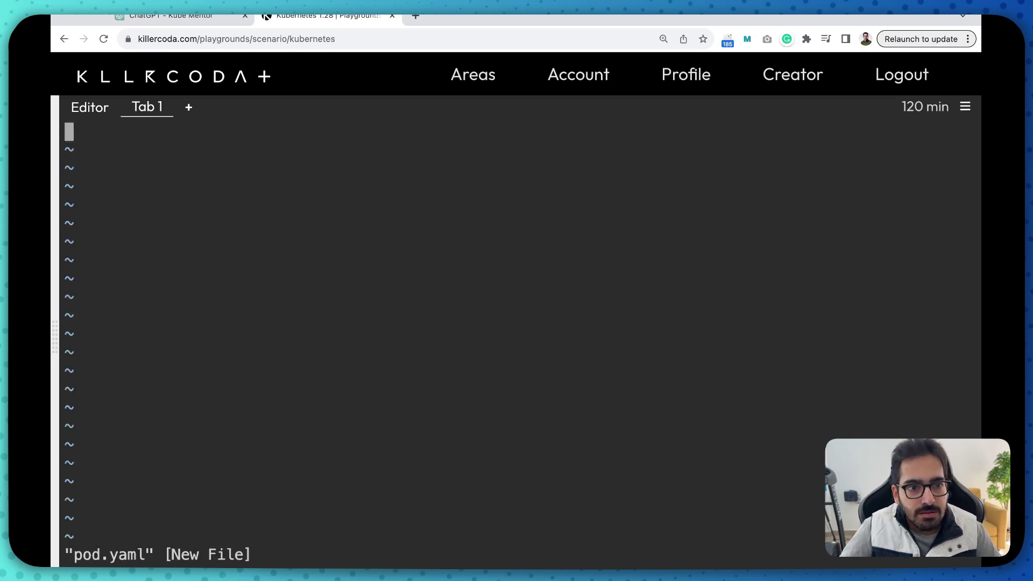
pyautogui.press('i')
pyautogui.press('super+v')
pyautogui.hotkey('ctrl', 'shift', 'Tab')
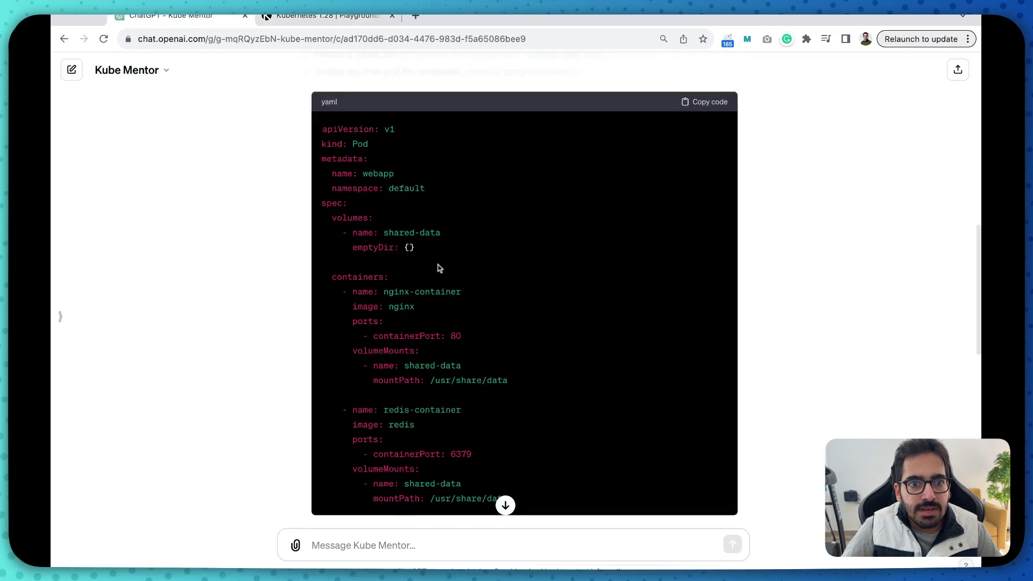
pyautogui.scroll(2, 452, 278)
pyautogui.press('super+plus')
pyautogui.press('super+plus')
pyautogui.press('super+plus')
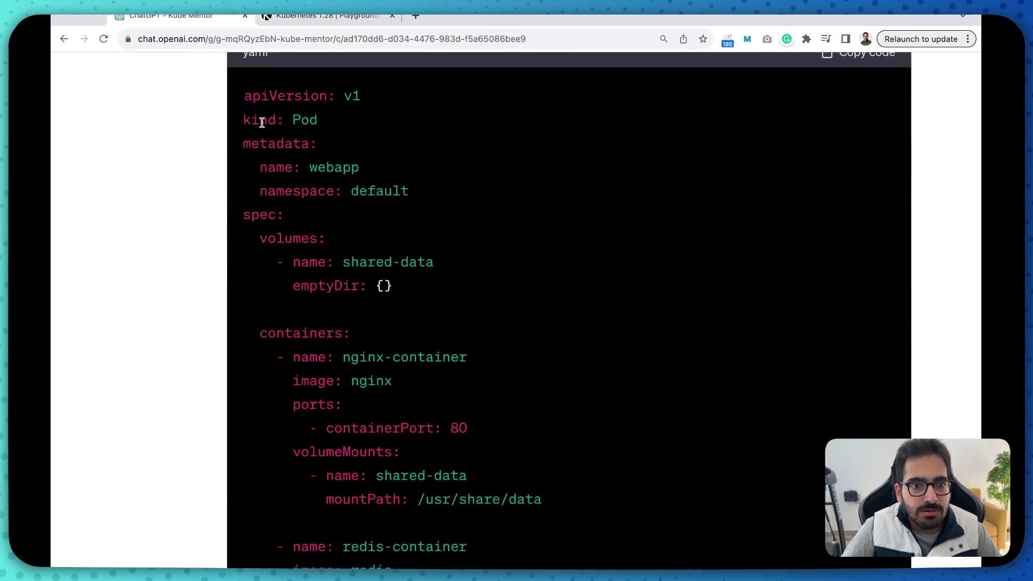
pyautogui.moveTo(262, 121); pyautogui.dragTo(396, 215)
pyautogui.click(397, 217)
pyautogui.doubleClick(329, 169)
pyautogui.doubleClick(361, 186)
pyautogui.scroll(-1, 388, 262)
pyautogui.moveTo(415, 269); pyautogui.dragTo(243, 198)
pyautogui.click(352, 289)
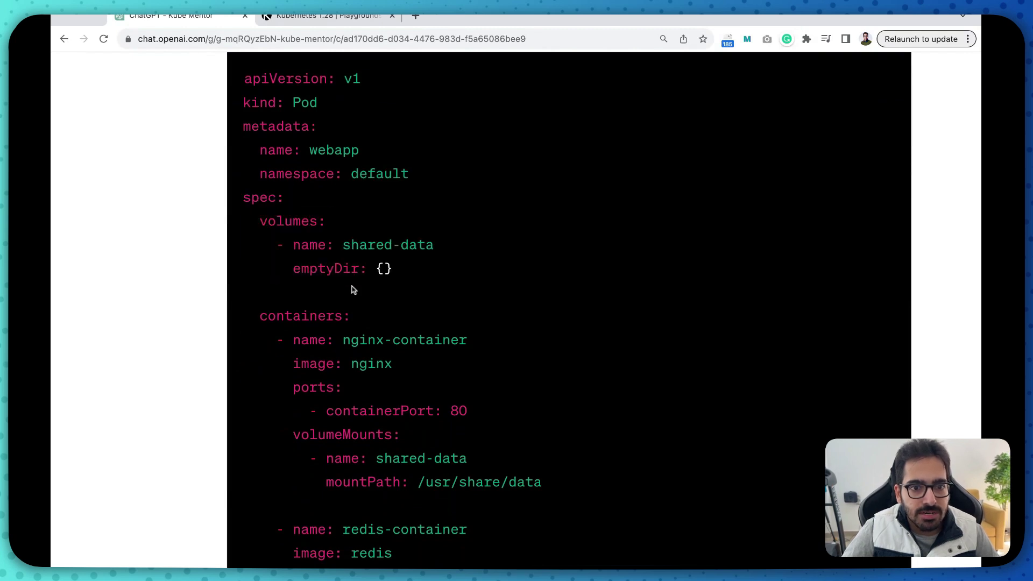
pyautogui.scroll(-3, 352, 289)
pyautogui.scroll(-2, 471, 310)
pyautogui.moveTo(294, 218); pyautogui.dragTo(550, 367)
pyautogui.click(408, 282)
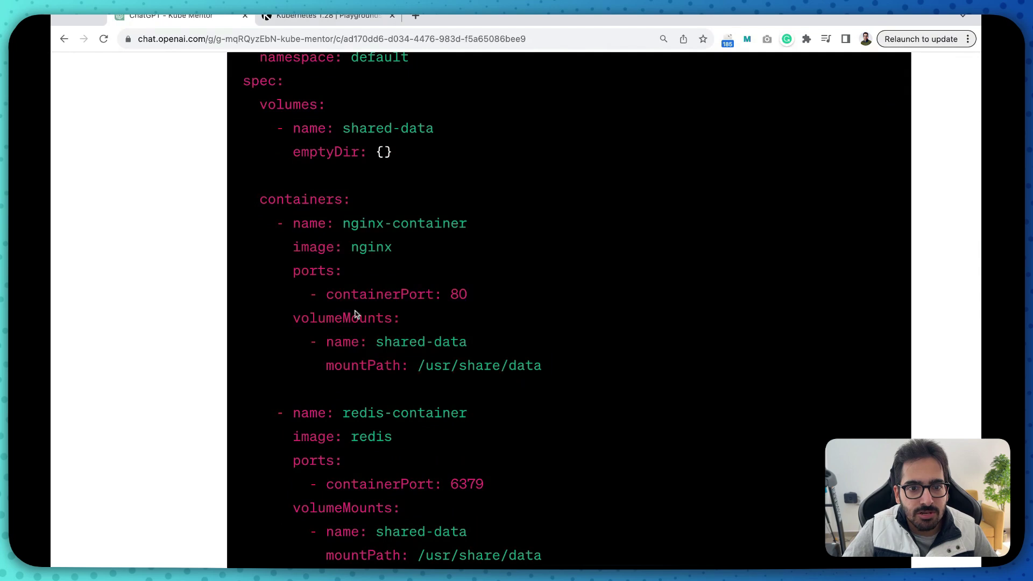
pyautogui.moveTo(326, 311); pyautogui.dragTo(565, 376)
pyautogui.click(564, 377)
pyautogui.scroll(-5, 490, 370)
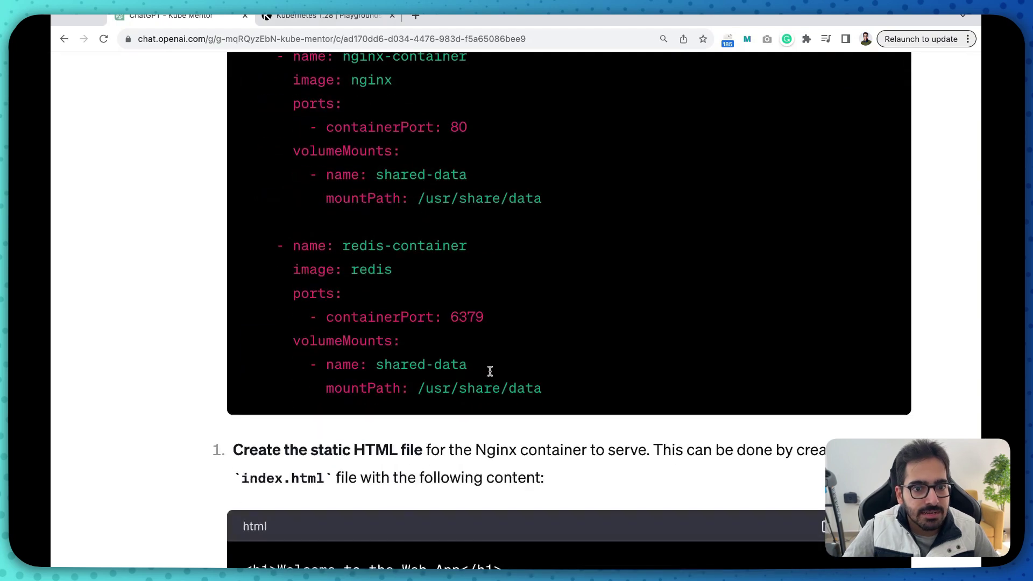
pyautogui.moveTo(311, 231); pyautogui.dragTo(666, 399)
pyautogui.click(665, 400)
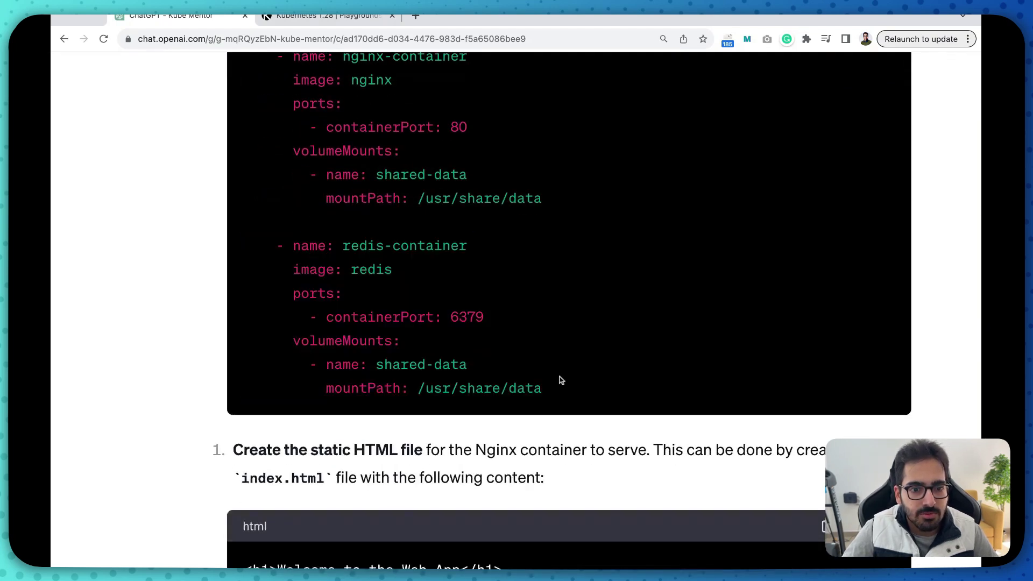
pyautogui.scroll(-3, 543, 387)
pyautogui.scroll(-2, 545, 388)
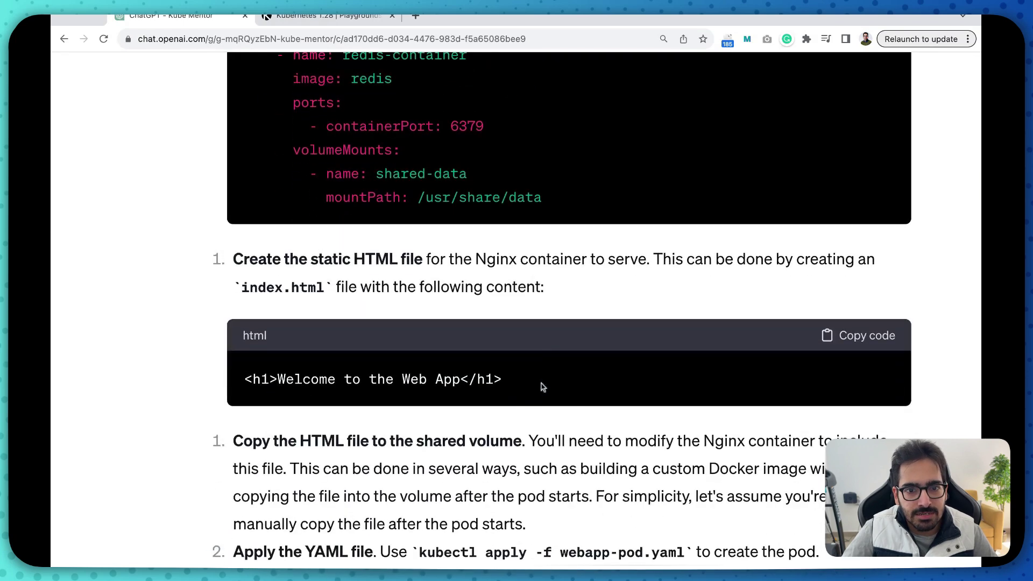
pyautogui.moveTo(622, 371); pyautogui.dragTo(444, 369)
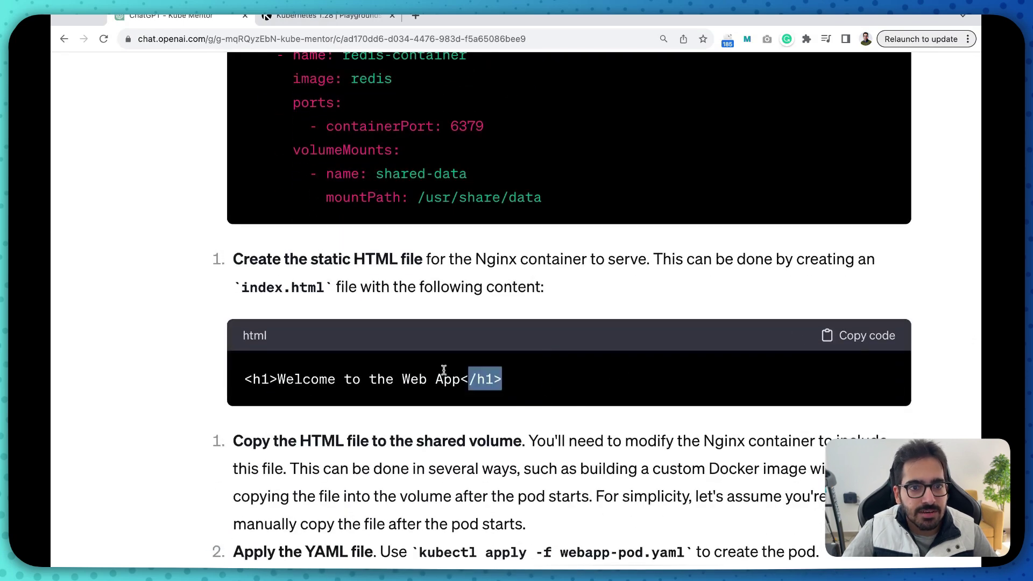
pyautogui.click(348, 362)
# Step: Save pod.yaml, create the pod with kubectl create -f, and list pods
pyautogui.click(323, 26)
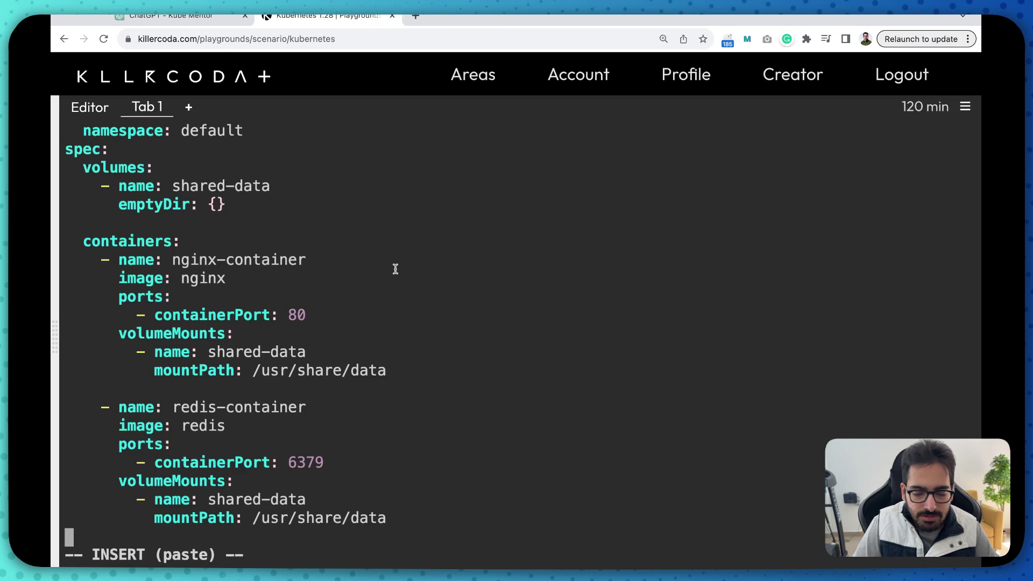
pyautogui.press('Escape')
pyautogui.write(':wq')
pyautogui.press('Return')
pyautogui.write('kubectl create f')
pyautogui.press('BackSpace')
pyautogui.write('-f pod.yaml')
pyautogui.press('Return')
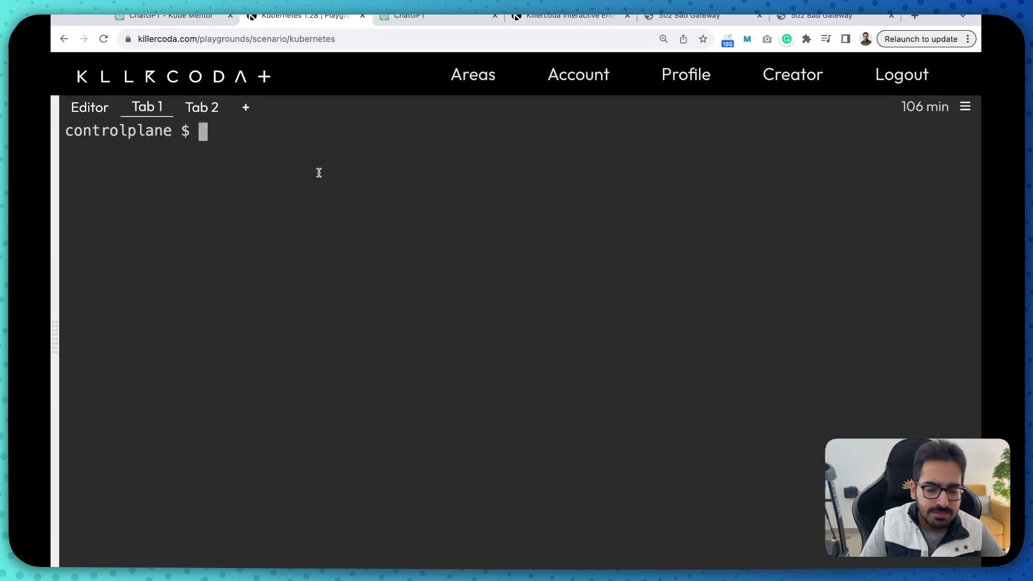
pyautogui.write('kubectl get pods')
pyautogui.press('Return')
pyautogui.write('kub')
# Step: Print index.html and kubectl cp it into the webapp pod's nginx-container
pyautogui.press('BackSpace')
pyautogui.press('BackSpace')
pyautogui.press('BackSpace')
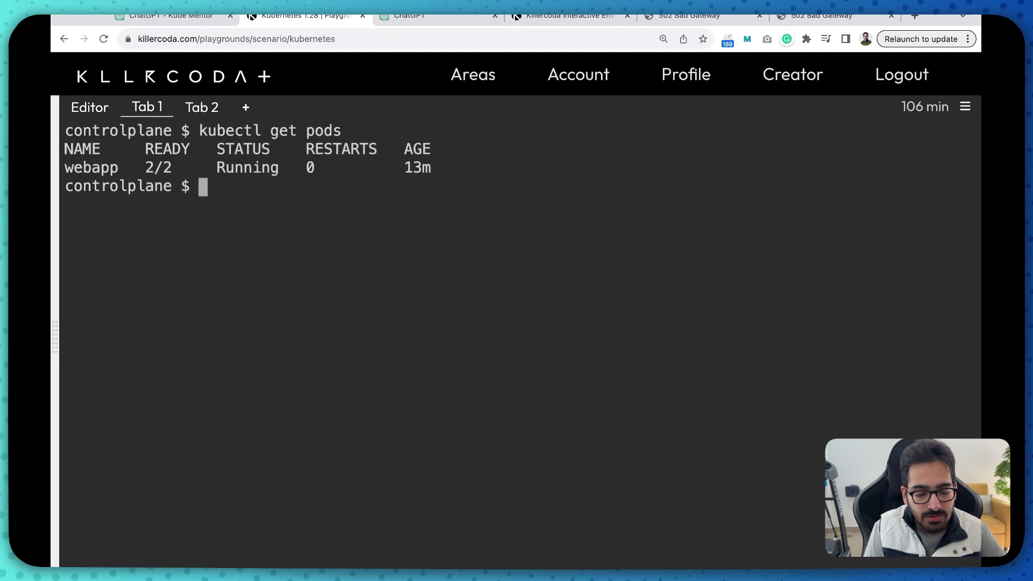
pyautogui.write('cat index.html')
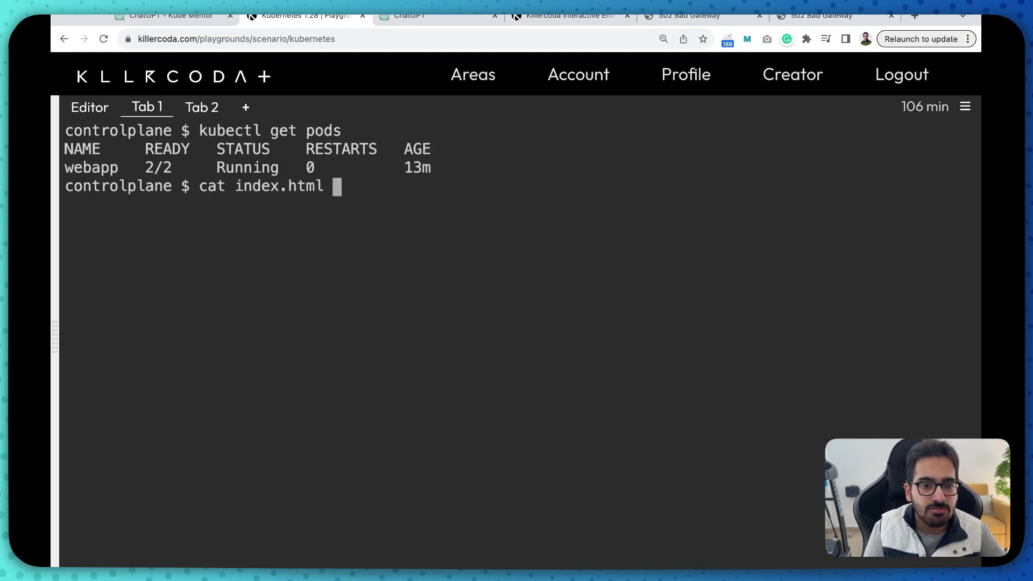
pyautogui.press('Return')
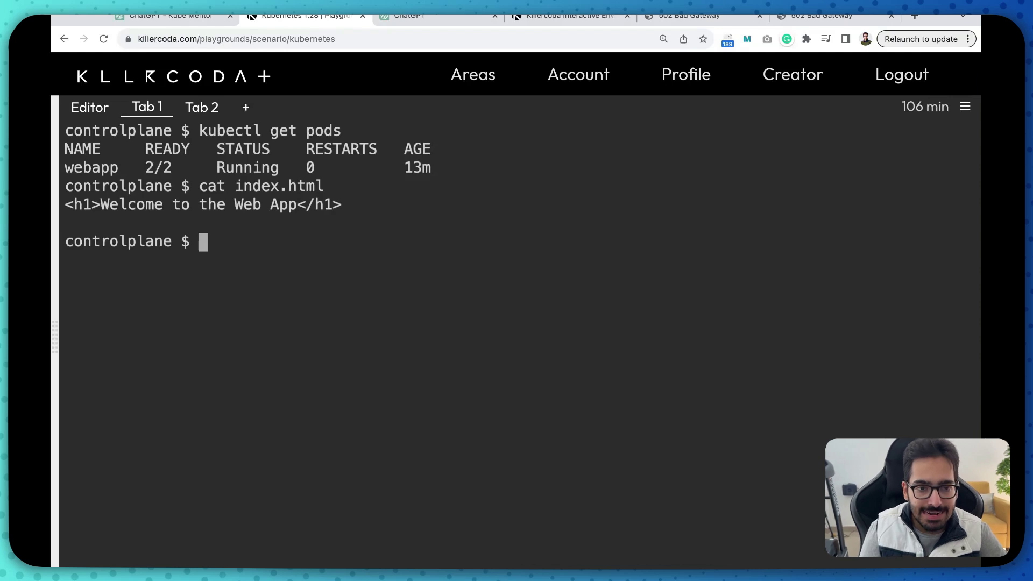
pyautogui.write('clear')
pyautogui.press('BackSpace')
pyautogui.press('BackSpace')
pyautogui.press('BackSpace')
pyautogui.write('kubectl cp index.html webapp:/usr/share/nginx/html/index.html -c nginx-container')
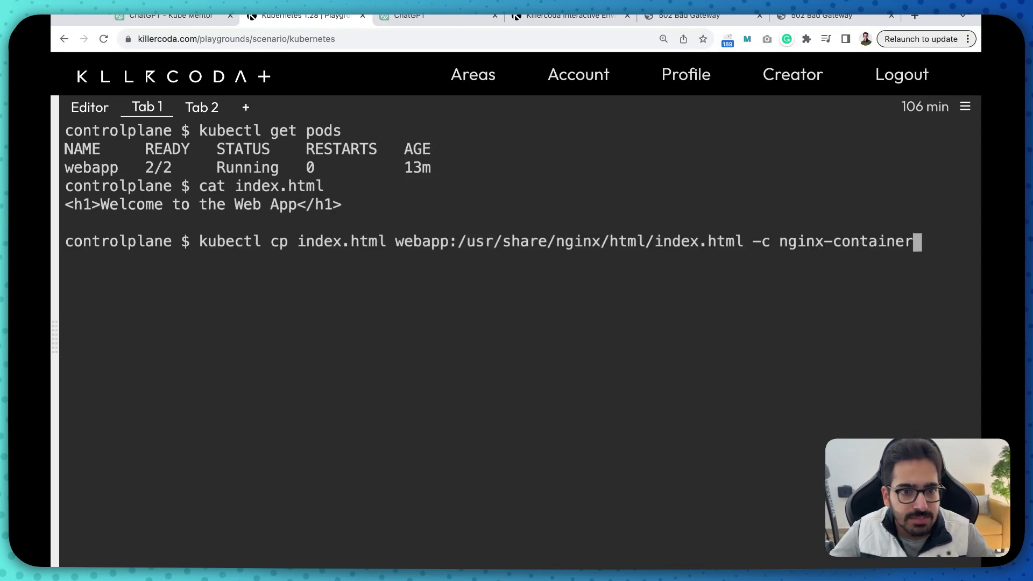
pyautogui.doubleClick(336, 242)
pyautogui.moveTo(477, 241); pyautogui.dragTo(717, 242)
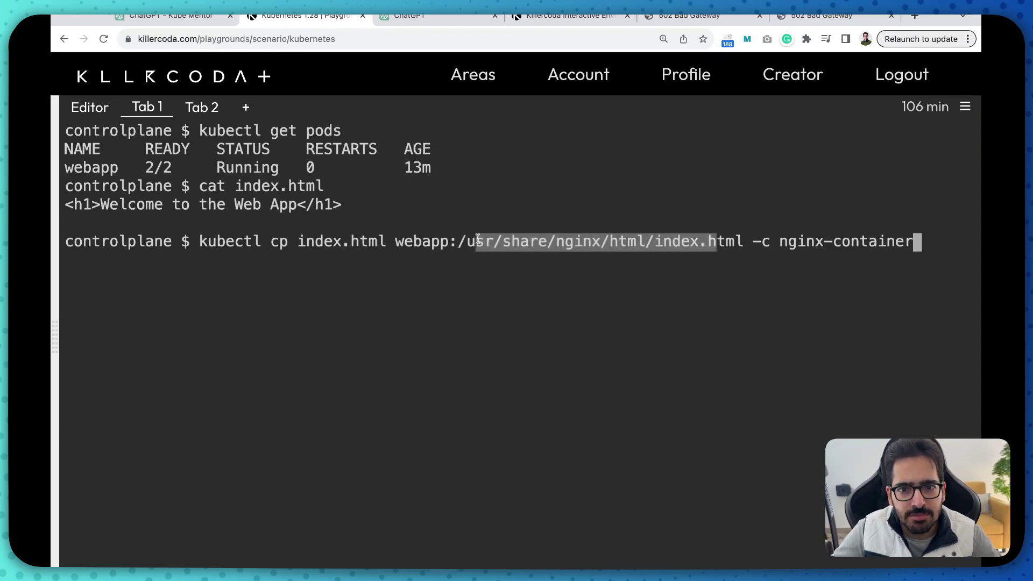
pyautogui.click(743, 242)
pyautogui.press('Return')
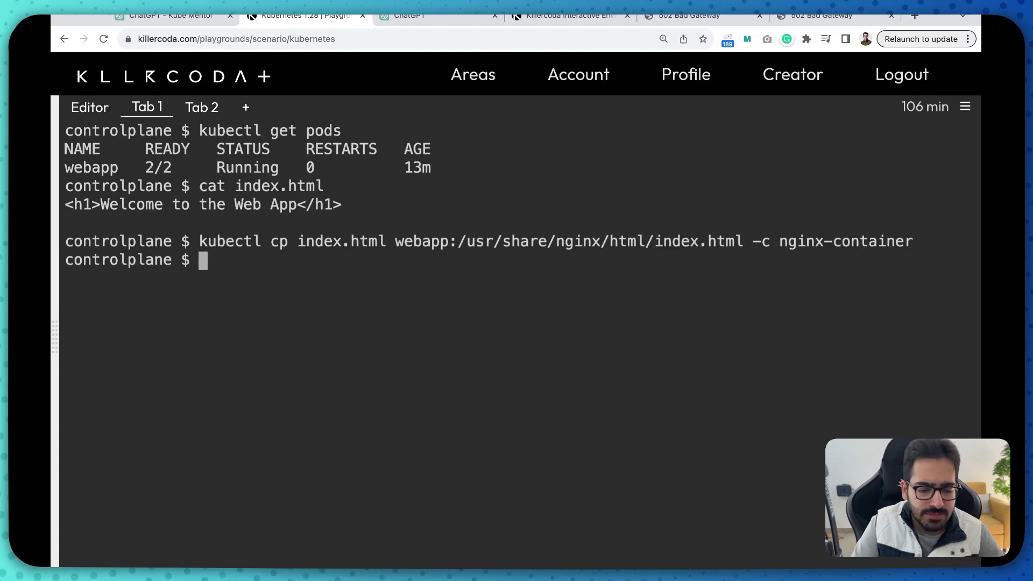
pyautogui.write('kubectl get pods -owide')
# Step: Find the pod IP with get pods -owide and curl it for the welcome page
pyautogui.press('Return')
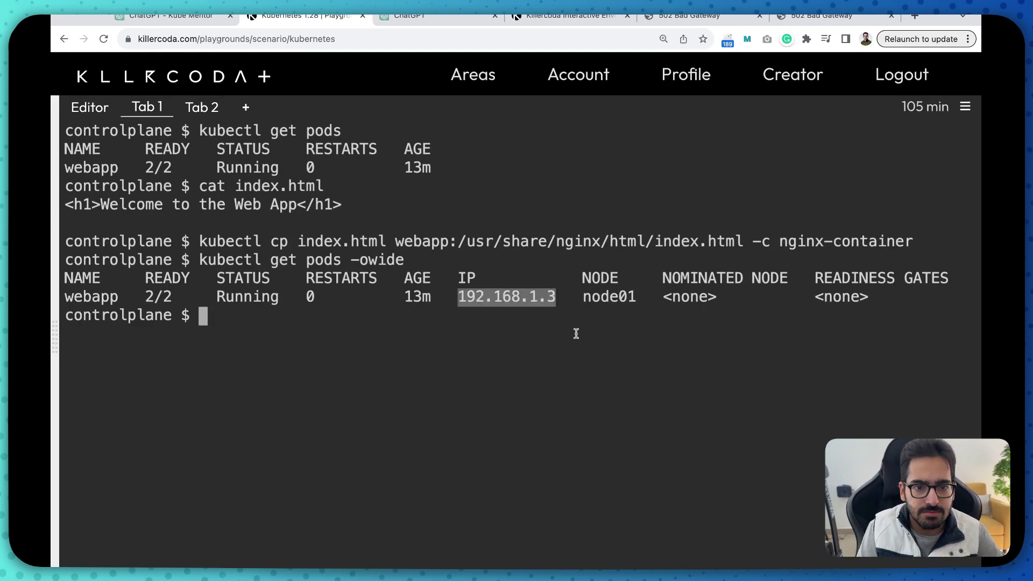
pyautogui.write('curl 192.168.1.3')
pyautogui.press('Return')
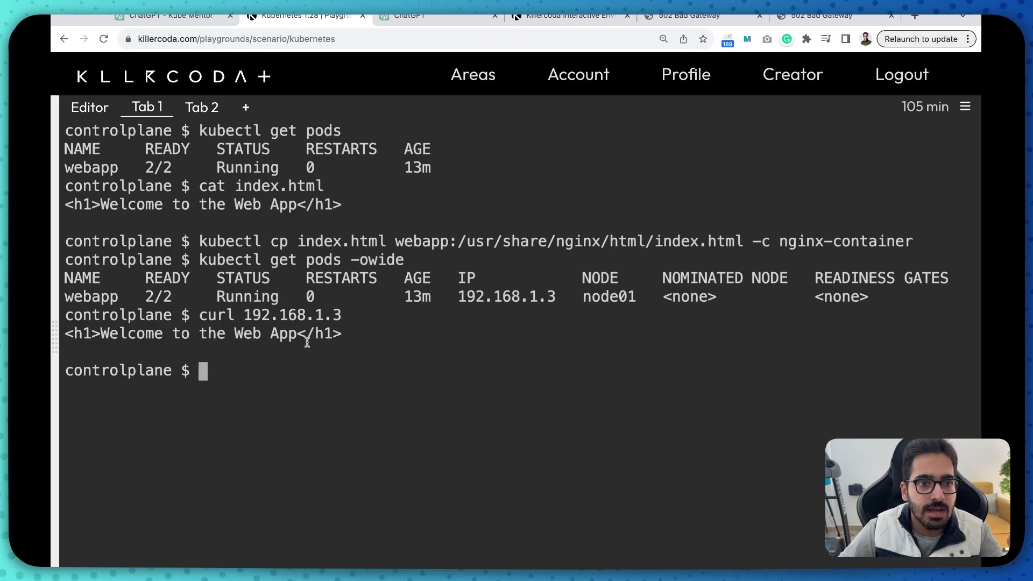
pyautogui.click(169, 15)
pyautogui.scroll(5, 396, 276)
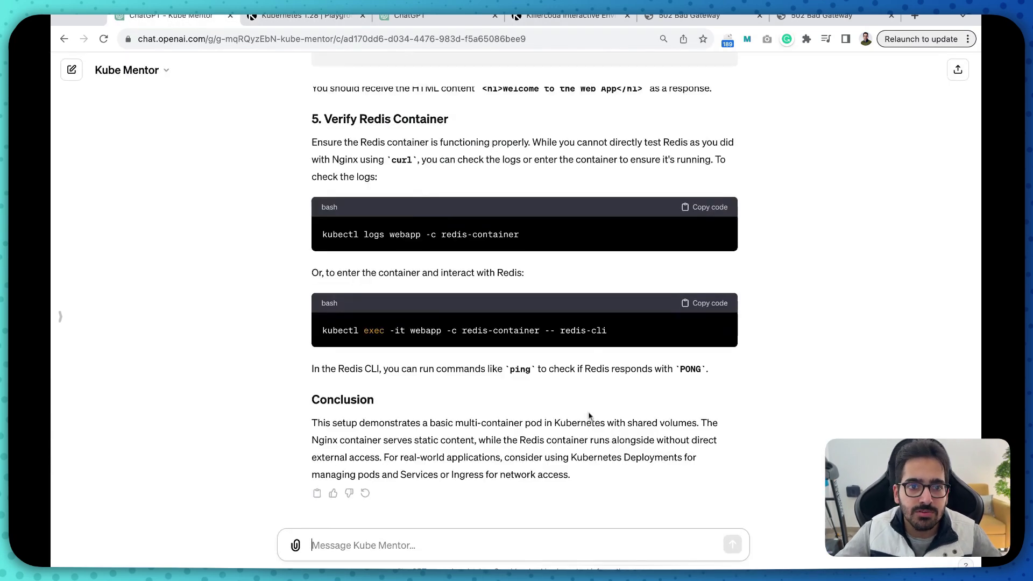
pyautogui.scroll(3, 580, 413)
pyautogui.scroll(3, 580, 412)
pyautogui.scroll(3, 579, 413)
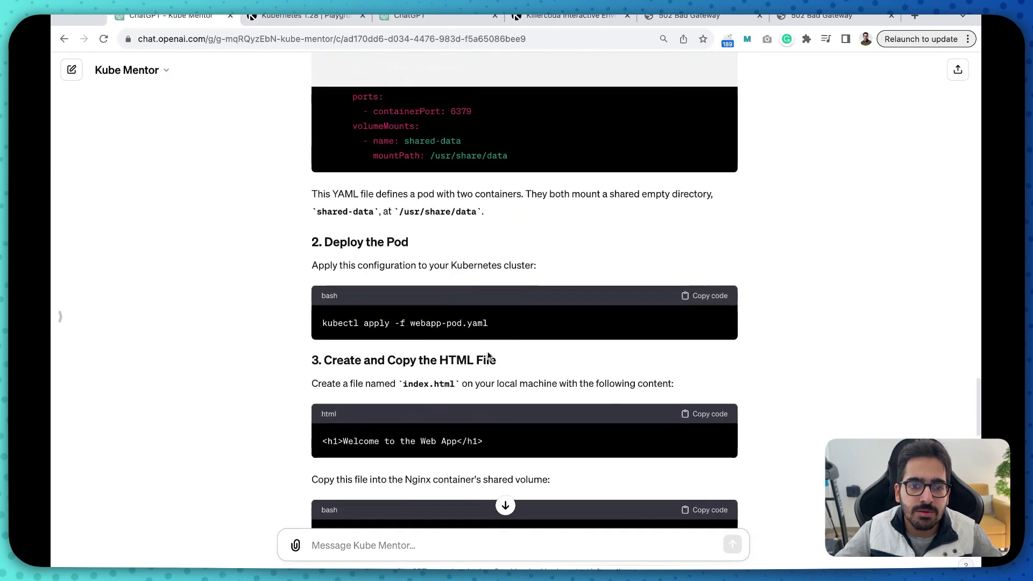
pyautogui.scroll(3, 579, 413)
pyautogui.scroll(3, 450, 368)
pyautogui.scroll(-5, 449, 369)
pyautogui.scroll(-2, 449, 369)
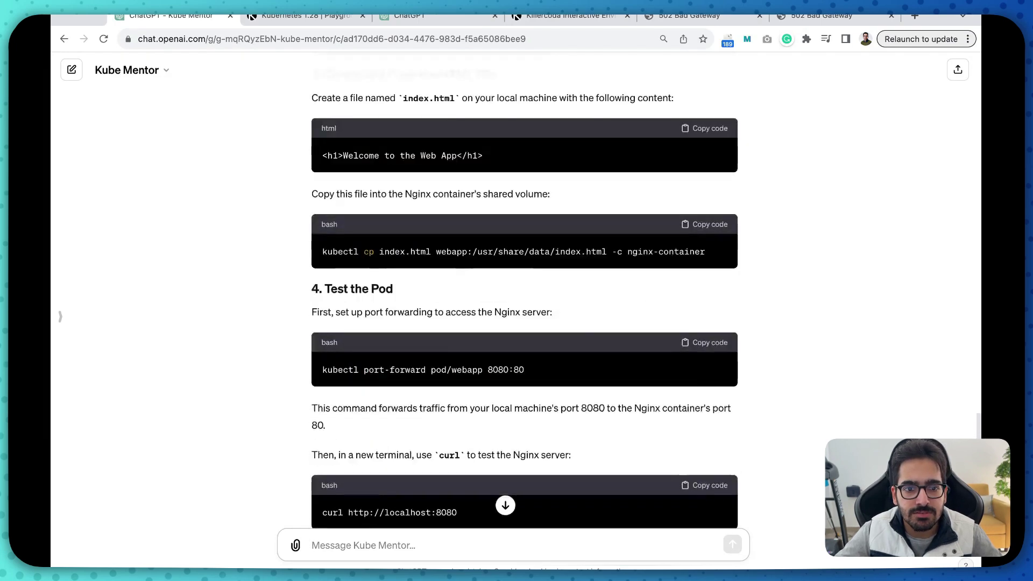
pyautogui.scroll(-5, 450, 369)
pyautogui.moveTo(311, 421); pyautogui.dragTo(628, 458)
pyautogui.click(630, 471)
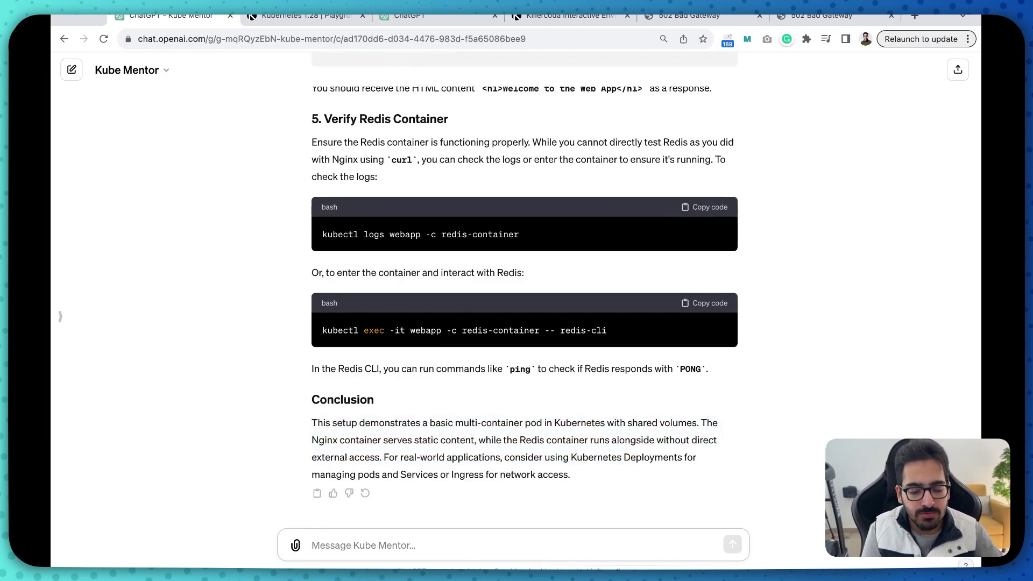
pyautogui.write('give me next scena')
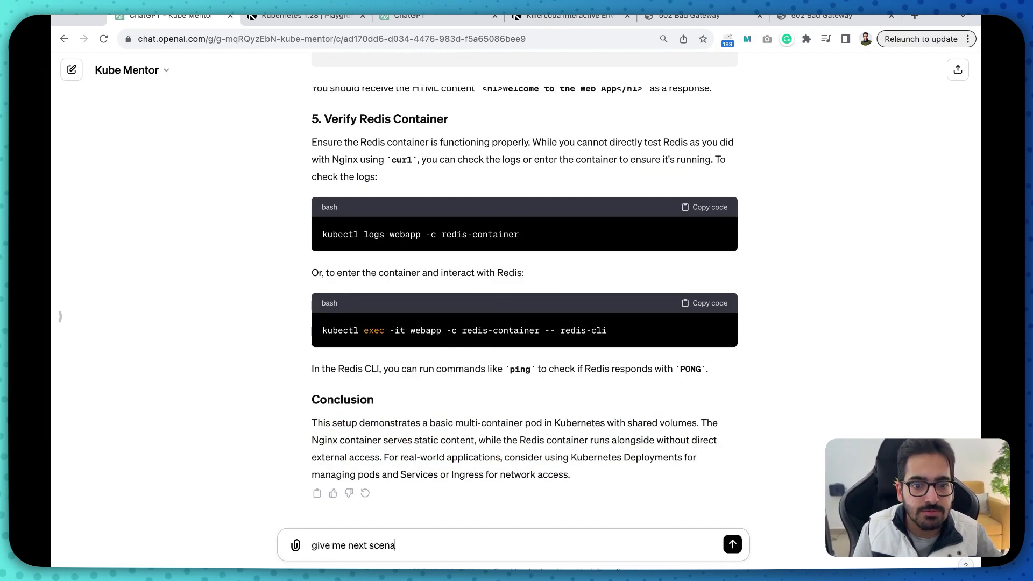
pyautogui.write('ri')
pyautogui.press('Return')
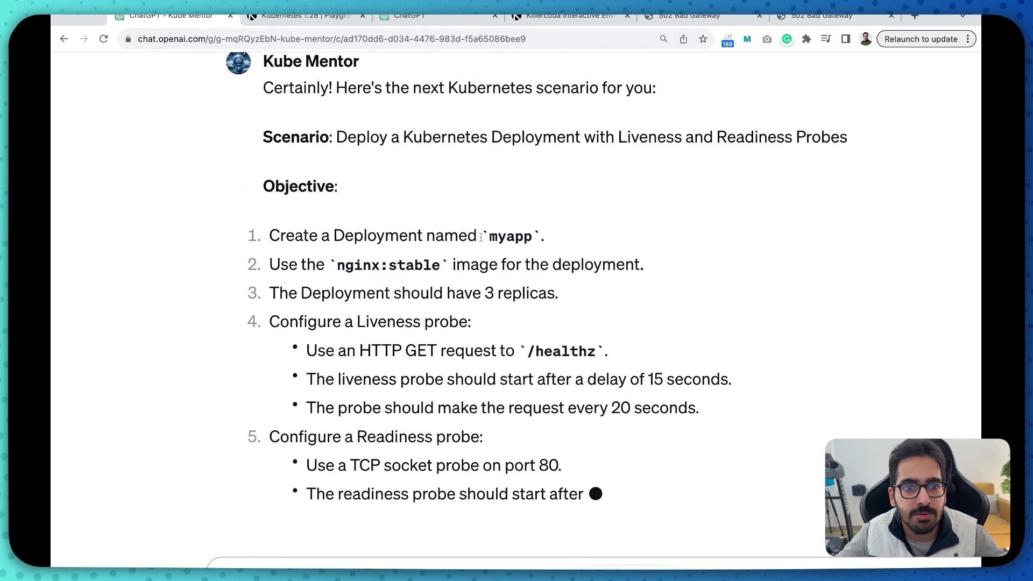
pyautogui.doubleClick(504, 236)
pyautogui.click(328, 256)
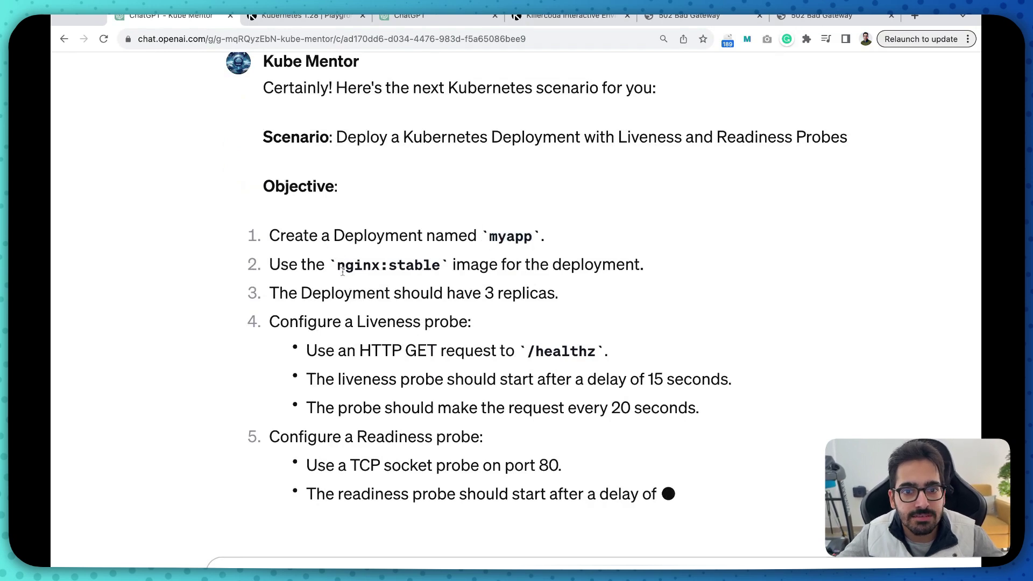
pyautogui.doubleClick(342, 270)
pyautogui.click(321, 293)
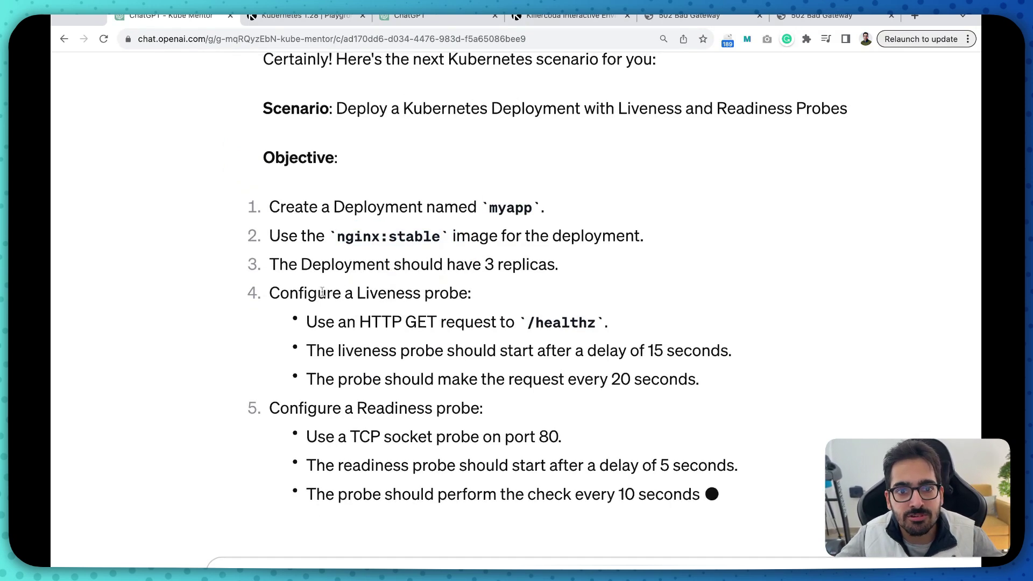
pyautogui.doubleClick(525, 207)
pyautogui.click(420, 259)
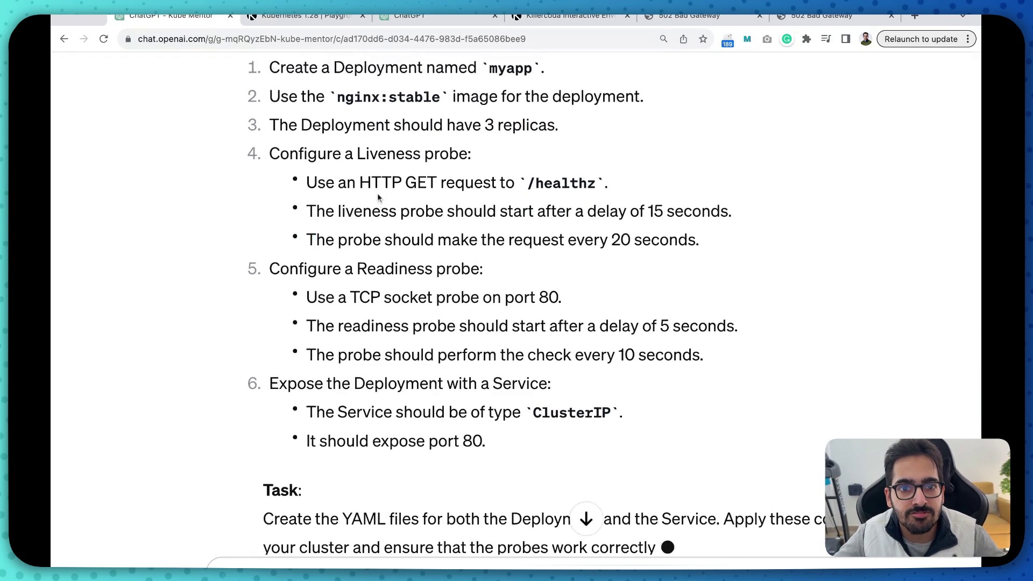
pyautogui.moveTo(380, 182); pyautogui.dragTo(574, 184)
pyautogui.click(485, 181)
pyautogui.moveTo(362, 211); pyautogui.dragTo(475, 212)
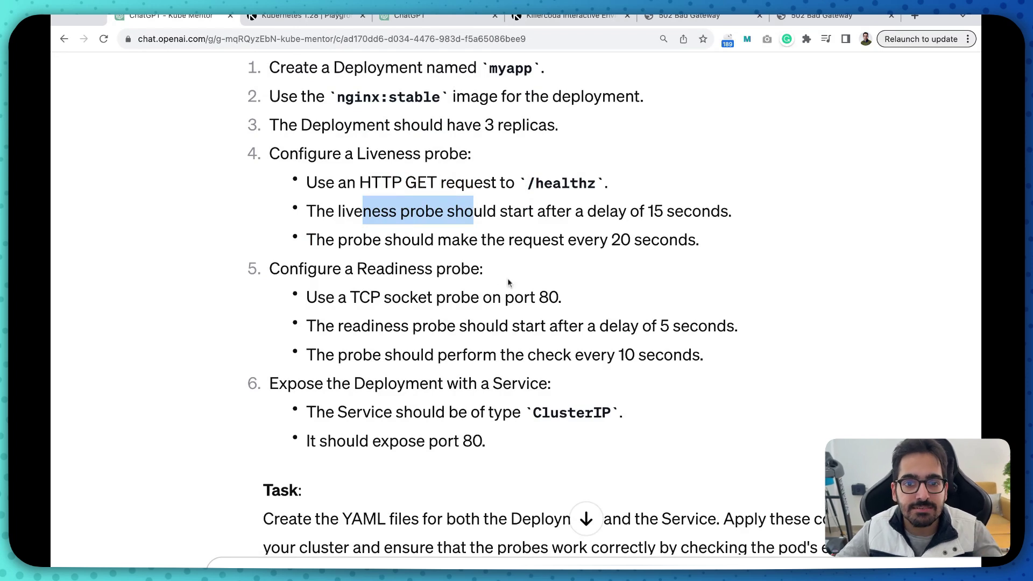
pyautogui.moveTo(620, 240); pyautogui.dragTo(700, 241)
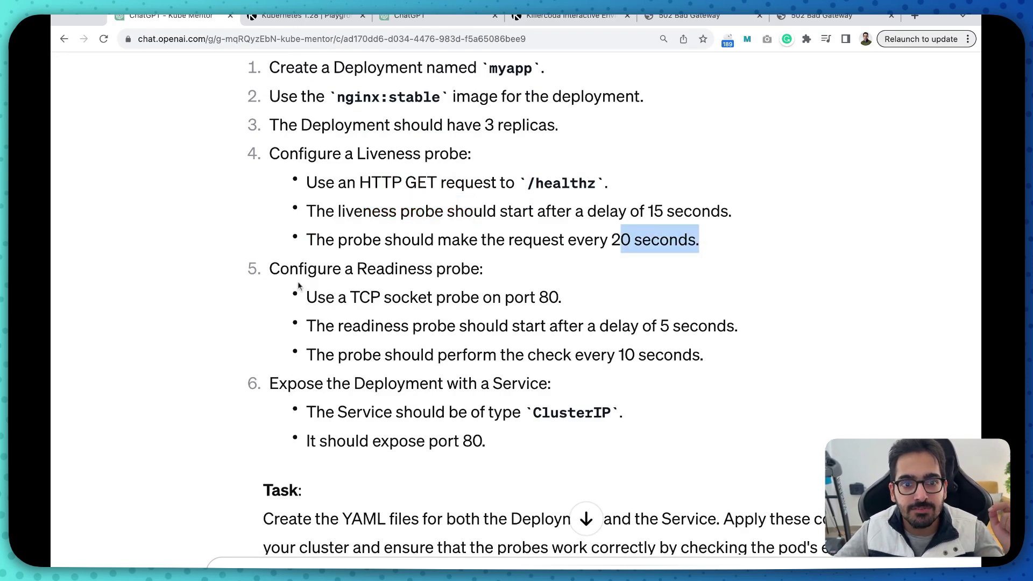
pyautogui.moveTo(300, 272); pyautogui.dragTo(438, 286)
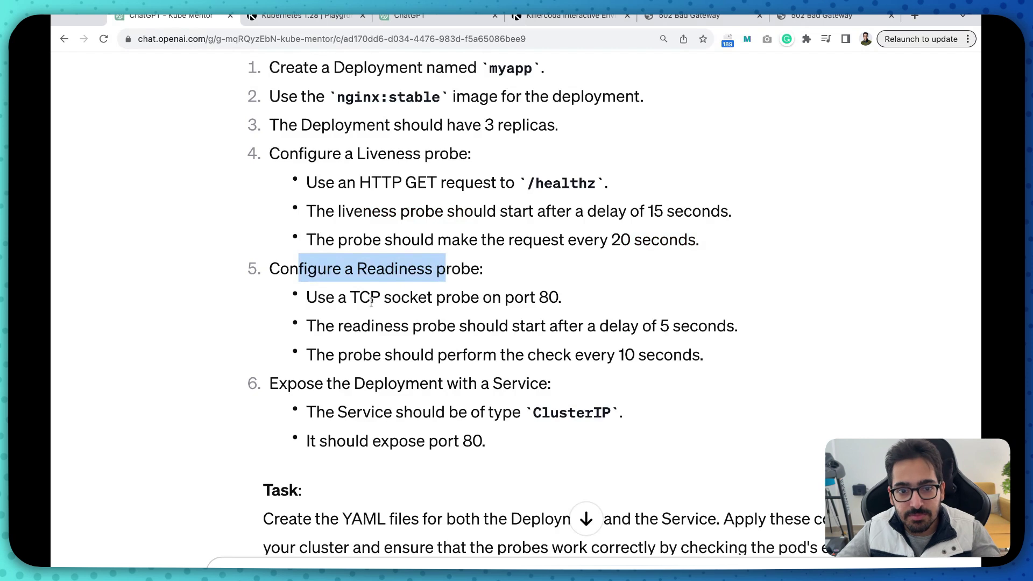
pyautogui.moveTo(347, 299); pyautogui.dragTo(482, 299)
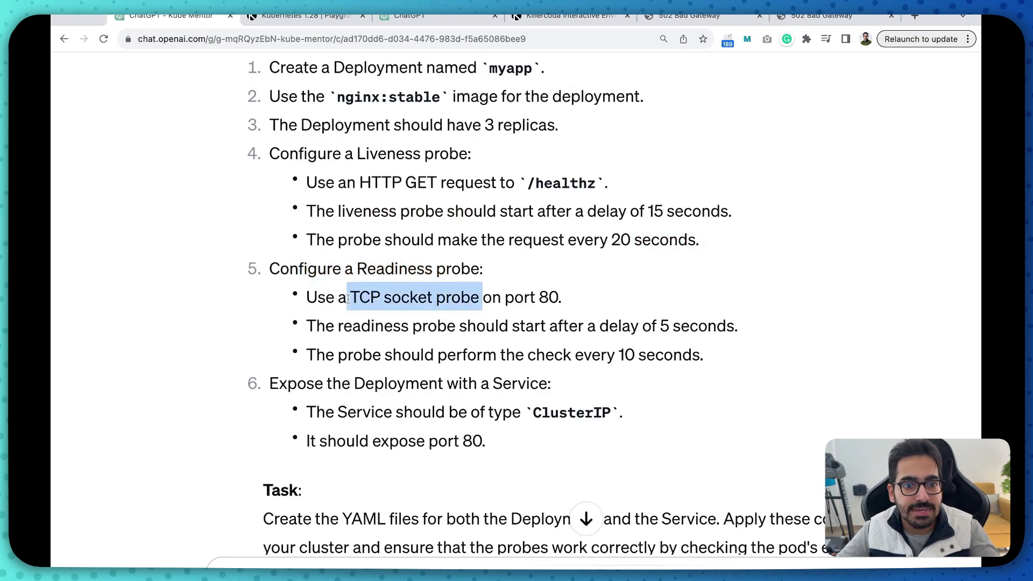
pyautogui.click(378, 343)
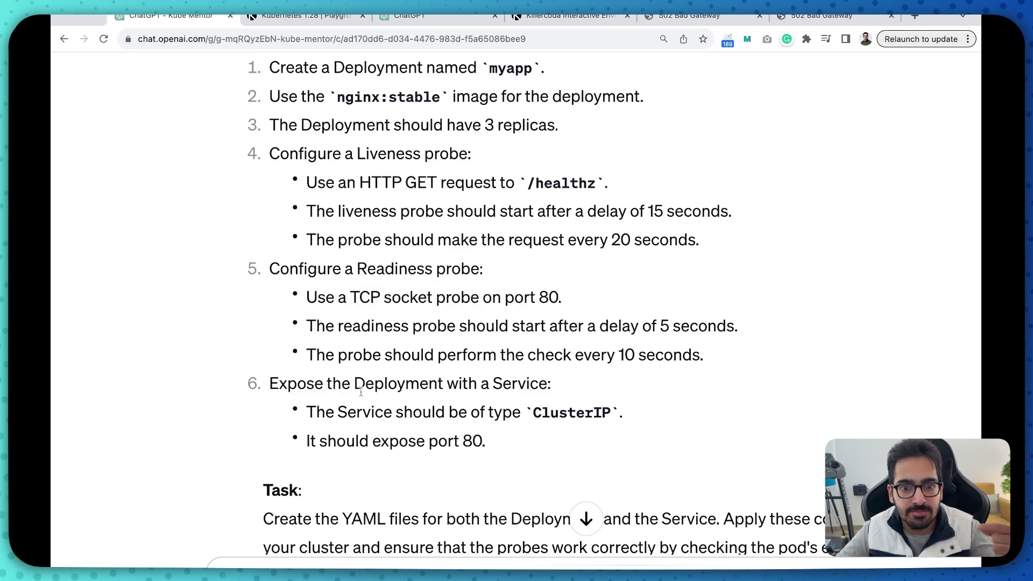
pyautogui.moveTo(312, 385); pyautogui.dragTo(565, 390)
pyautogui.moveTo(487, 413); pyautogui.dragTo(621, 413)
pyautogui.click(393, 443)
pyautogui.moveTo(391, 443); pyautogui.dragTo(521, 446)
pyautogui.scroll(-2, 523, 449)
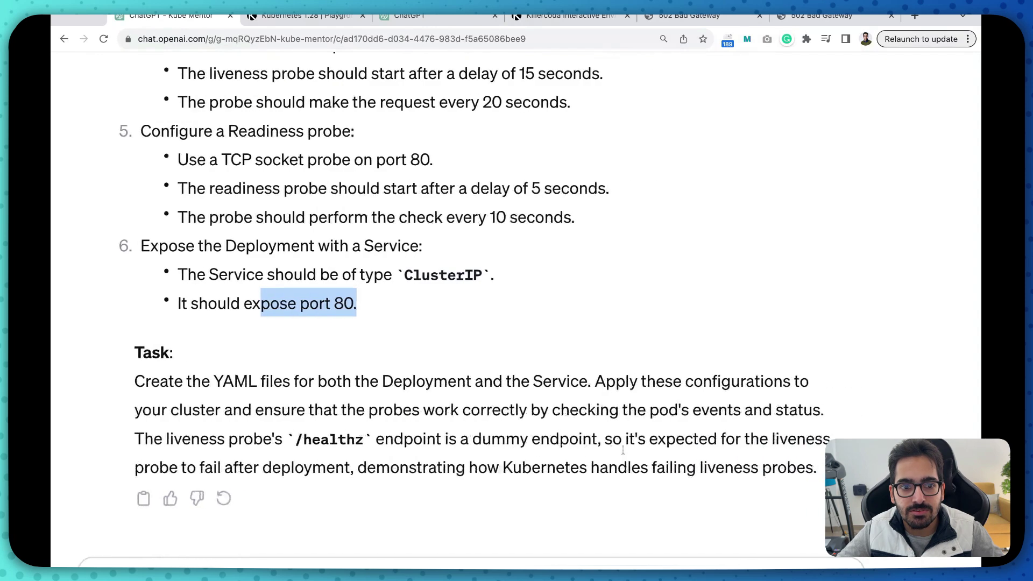
pyautogui.write('detailed solution')
# Step: Send 'detailed solution' and review the Deployment and Service YAML answer
pyautogui.press('Return')
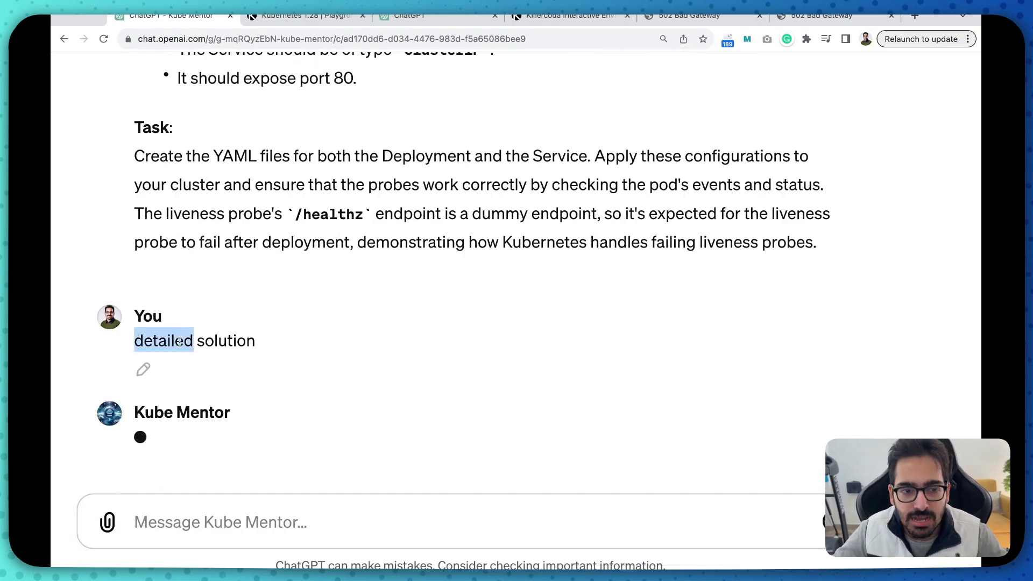
pyautogui.tripleClick(190, 343)
pyautogui.click(326, 349)
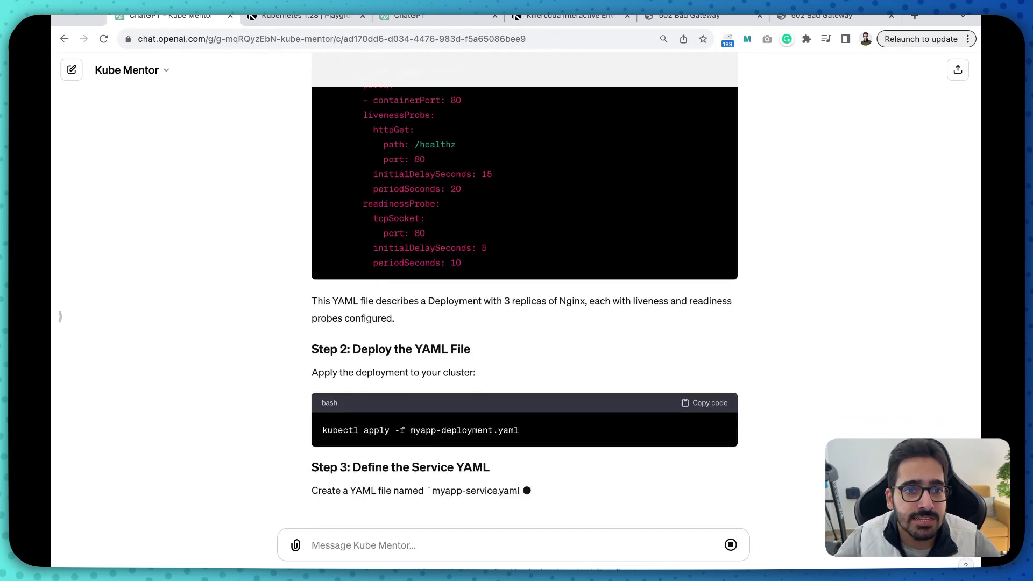
pyautogui.click(307, 17)
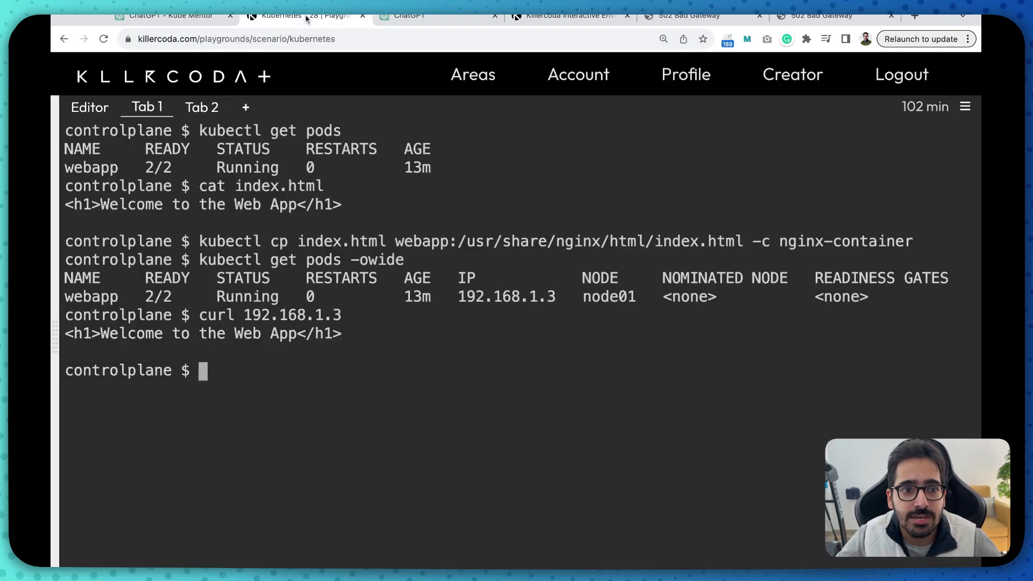
pyautogui.click(153, 18)
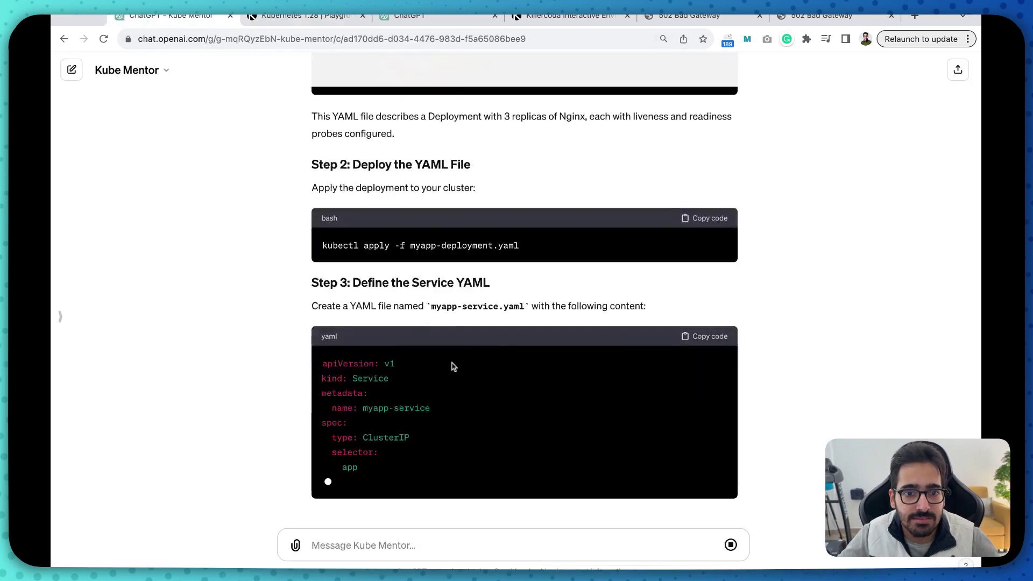
pyautogui.scroll(5, 638, 444)
pyautogui.scroll(5, 638, 444)
pyautogui.scroll(2, 638, 444)
pyautogui.scroll(-10, 638, 443)
pyautogui.scroll(-3, 637, 444)
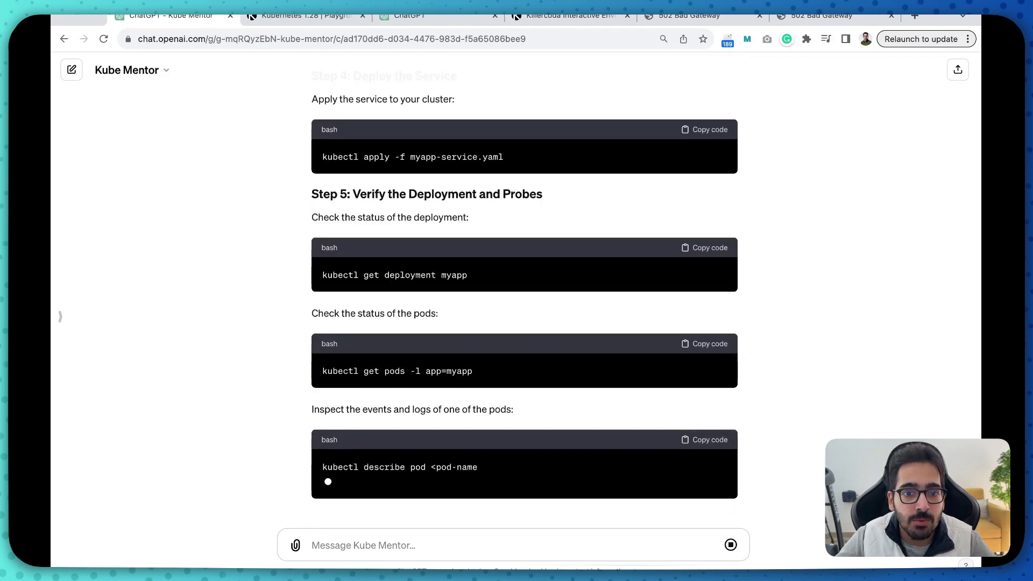
pyautogui.scroll(2, 621, 329)
pyautogui.scroll(5, 620, 329)
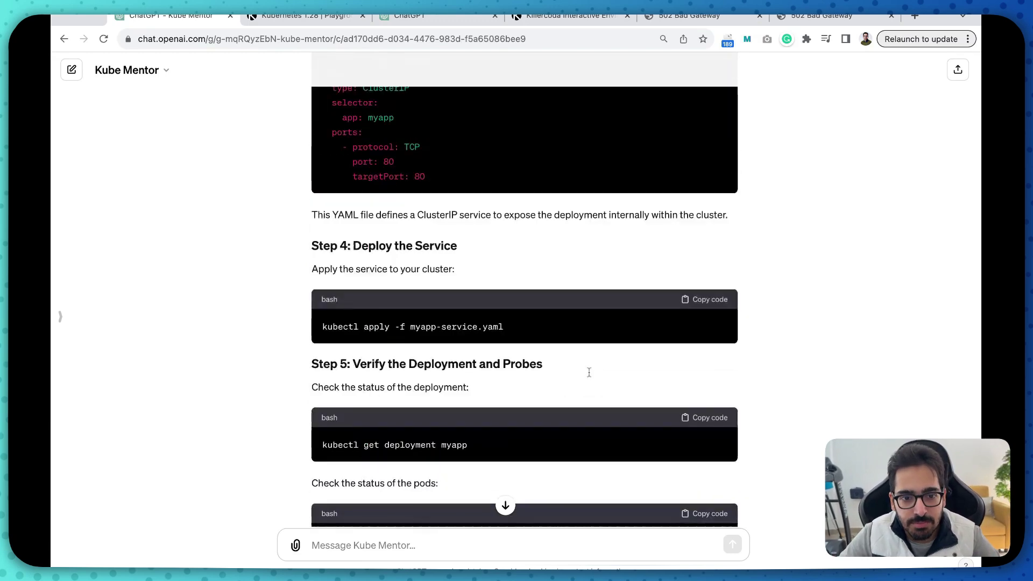
pyautogui.scroll(5, 430, 392)
pyautogui.scroll(2, 426, 291)
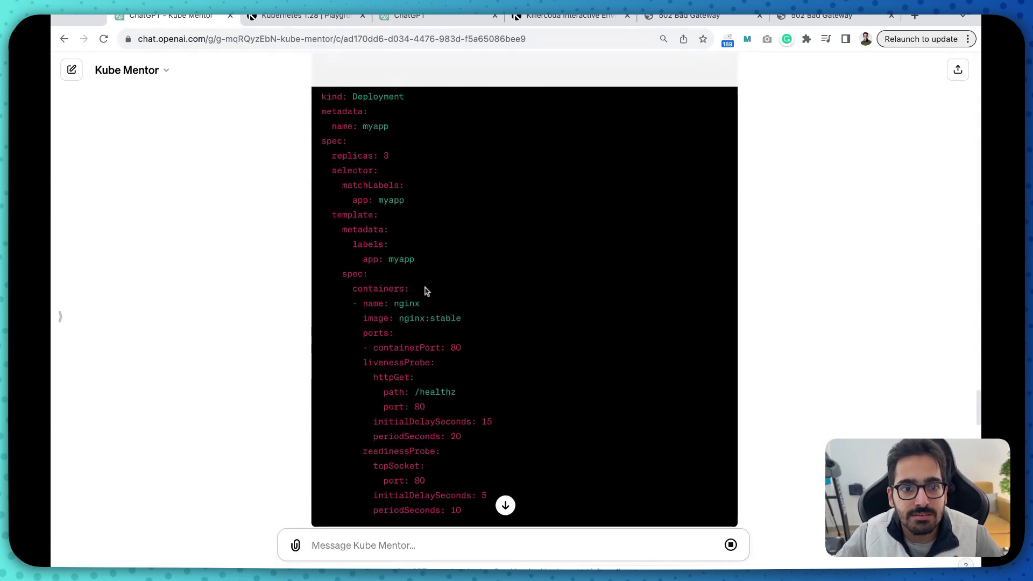
pyautogui.scroll(1, 418, 234)
pyautogui.moveTo(326, 156); pyautogui.dragTo(423, 337)
pyautogui.click(409, 352)
pyautogui.scroll(-2, 400, 346)
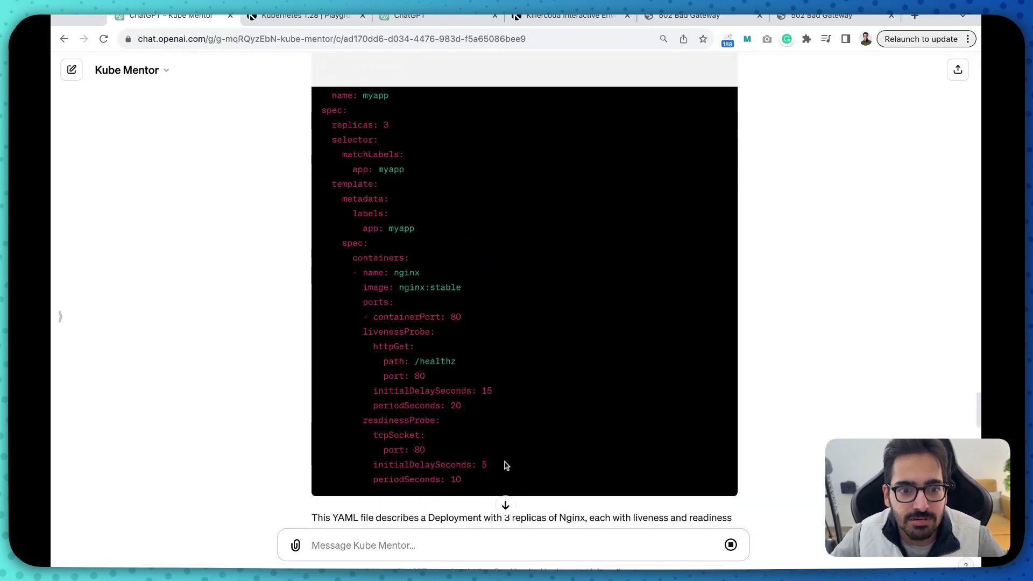
pyautogui.scroll(-10, 504, 465)
pyautogui.scroll(3, 504, 461)
pyautogui.write('cn you explain step')
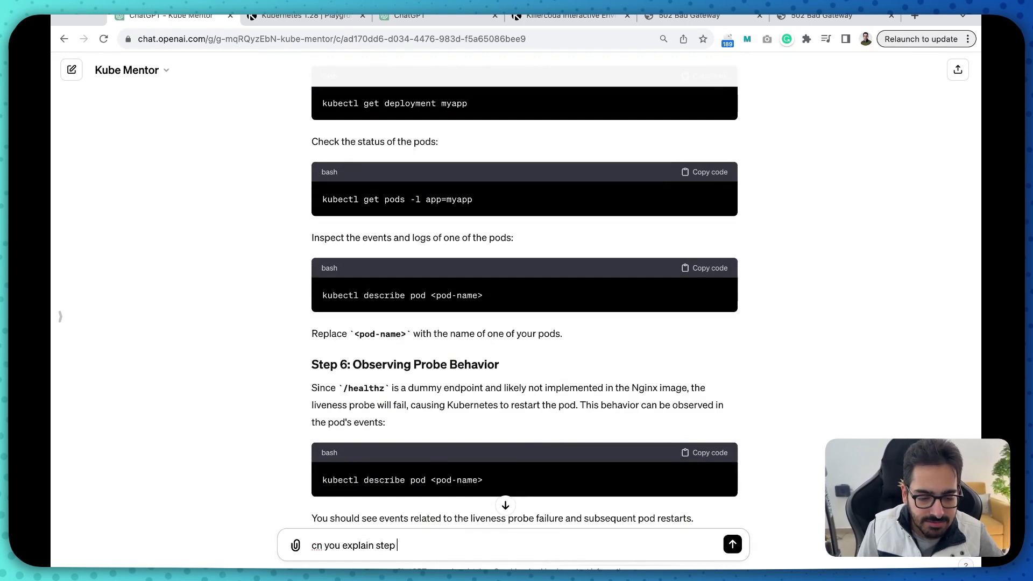
pyautogui.write(' by step the')
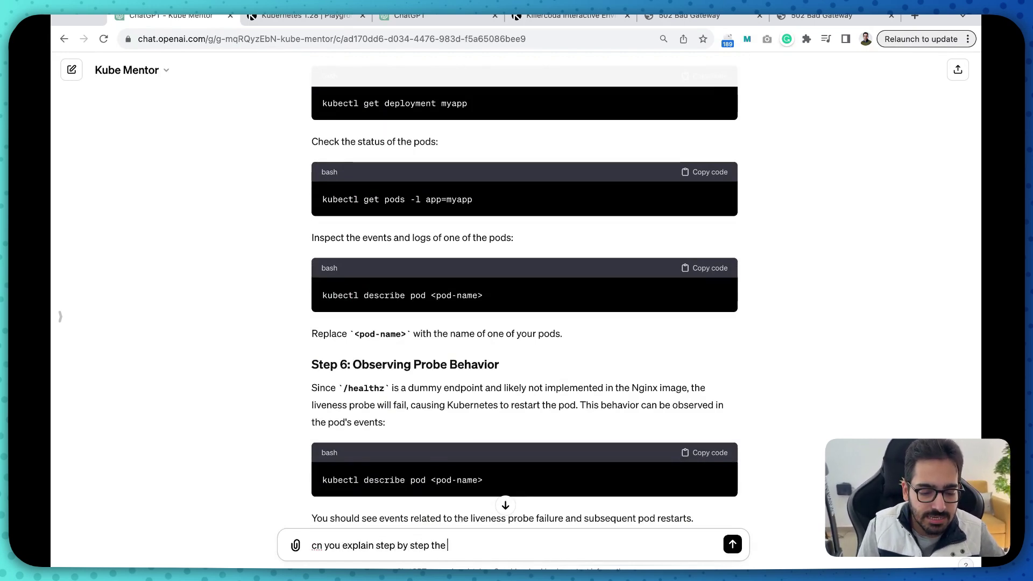
pyautogui.write('yaml file for')
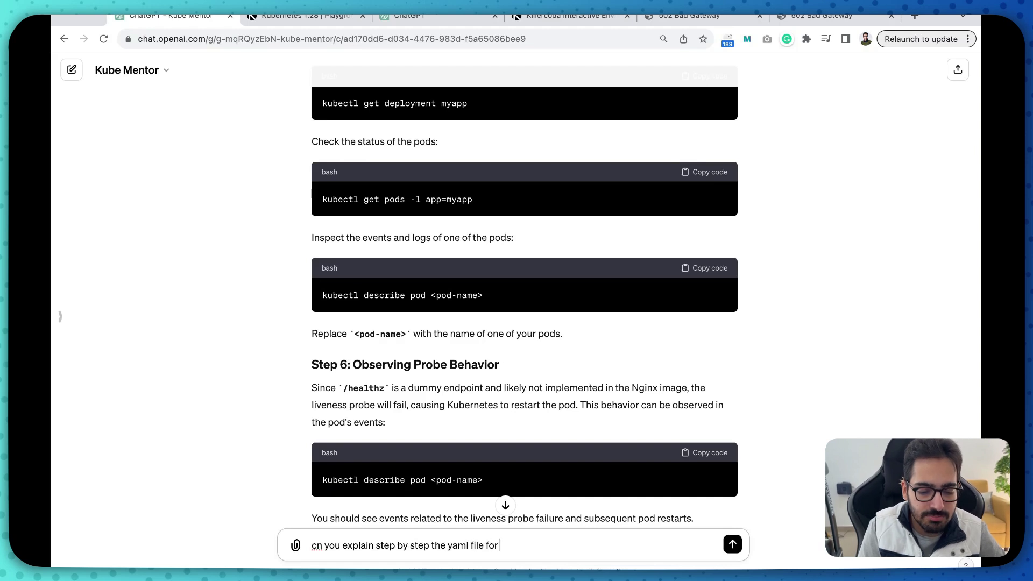
pyautogui.write('yment')
# Step: Ask Kube Mentor to explain myapp-deployment.yaml step by step
pyautogui.press('Return')
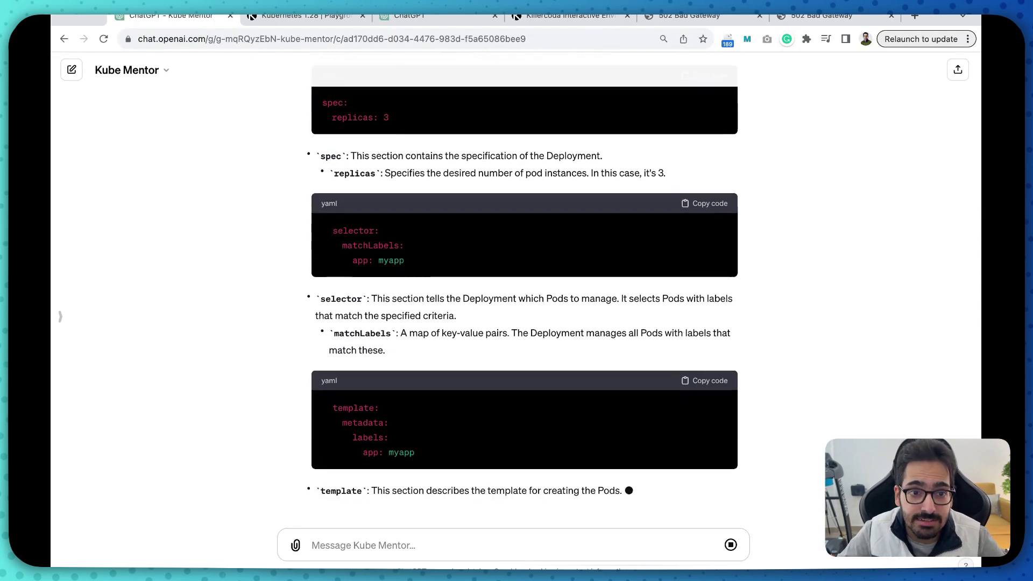
pyautogui.scroll(10, 525, 307)
pyautogui.scroll(5, 525, 306)
pyautogui.scroll(10, 525, 307)
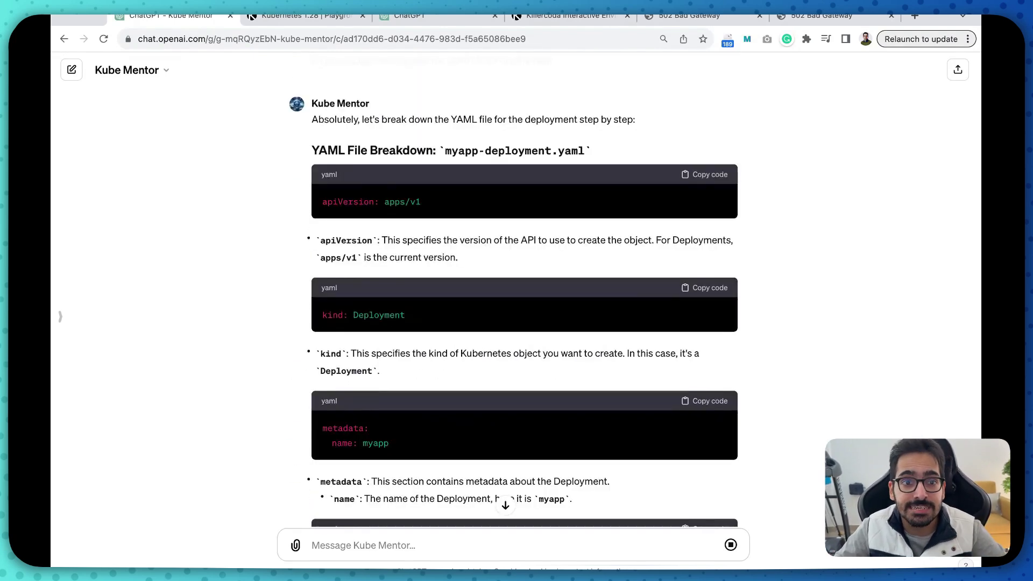
pyautogui.scroll(10, 525, 307)
pyautogui.click(149, 75)
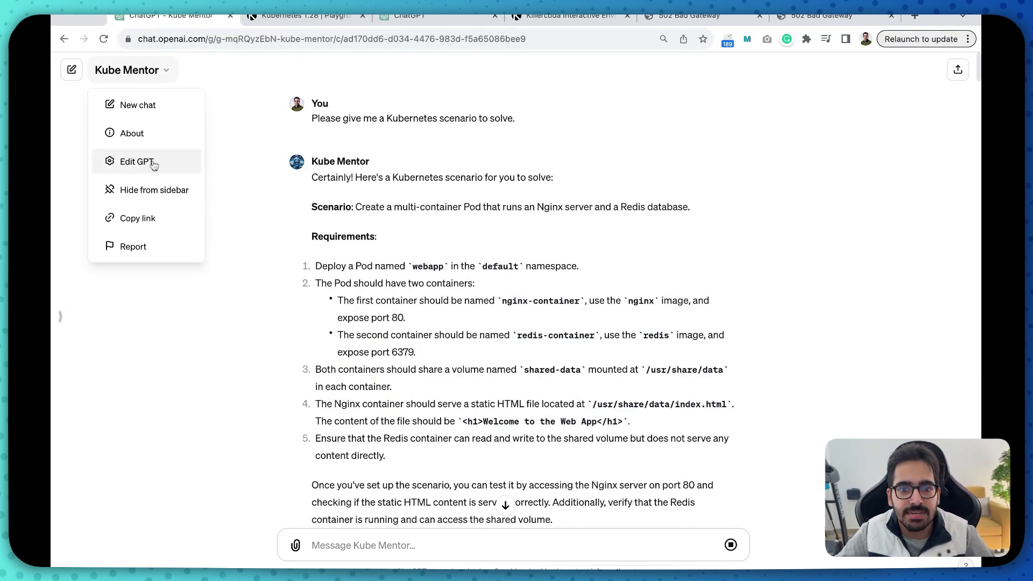
pyautogui.click(504, 259)
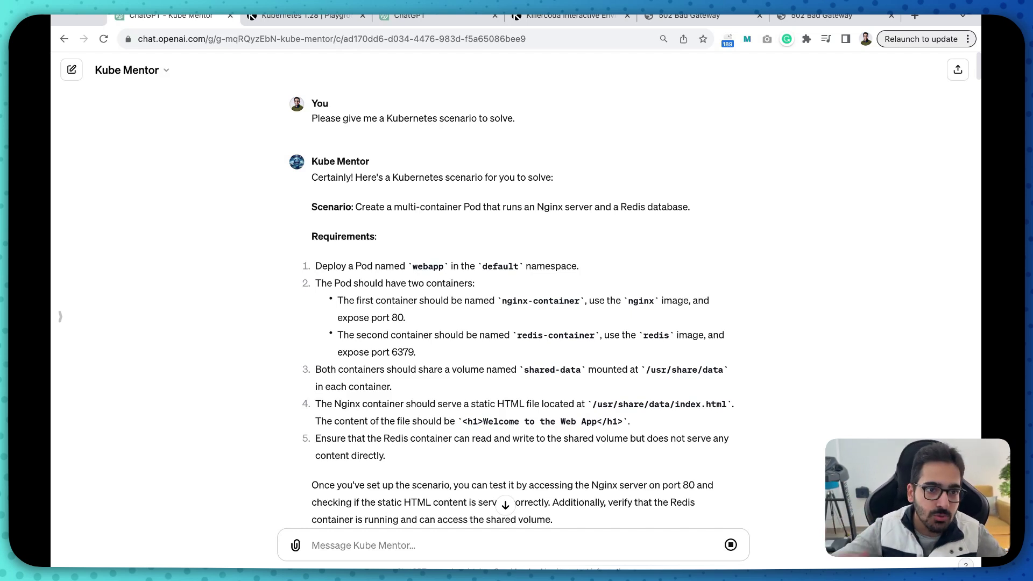
pyautogui.scroll(-10, 517, 307)
pyautogui.scroll(-10, 517, 306)
pyautogui.scroll(-10, 516, 306)
pyautogui.scroll(-10, 518, 307)
pyautogui.scroll(-10, 517, 307)
pyautogui.scroll(-10, 517, 307)
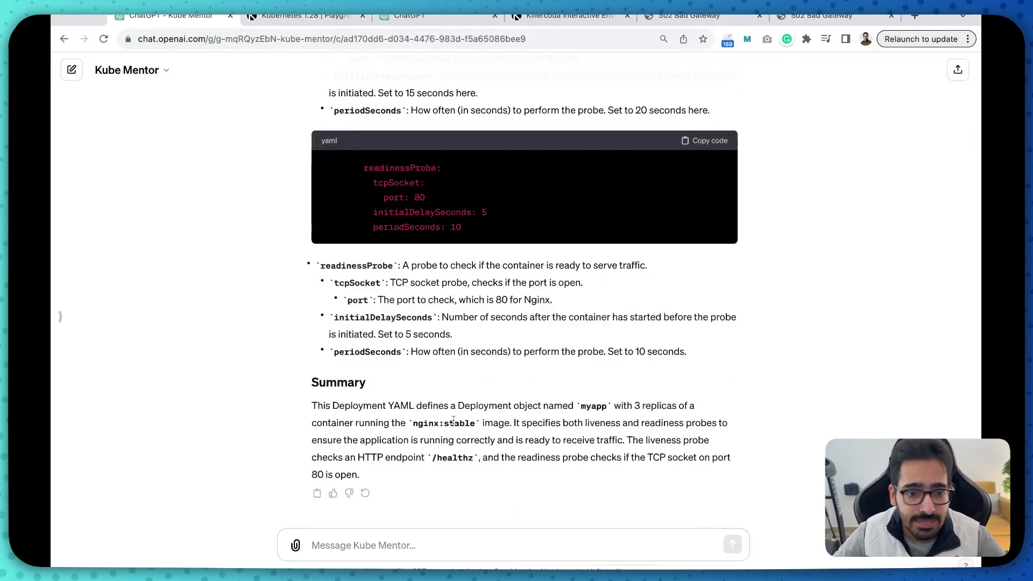
pyautogui.write('teach me the basic')
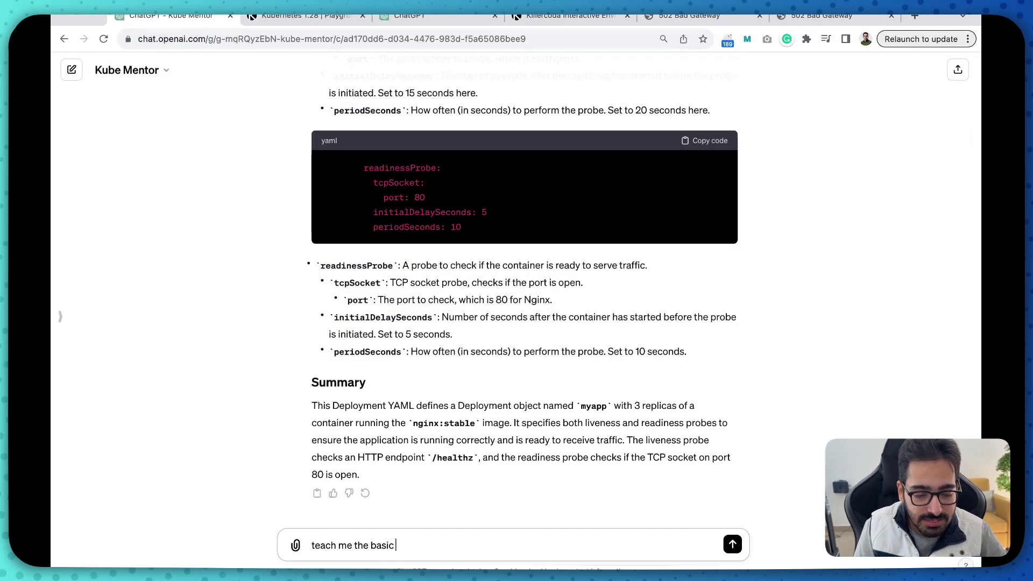
pyautogui.write(' concepts for liveness probe')
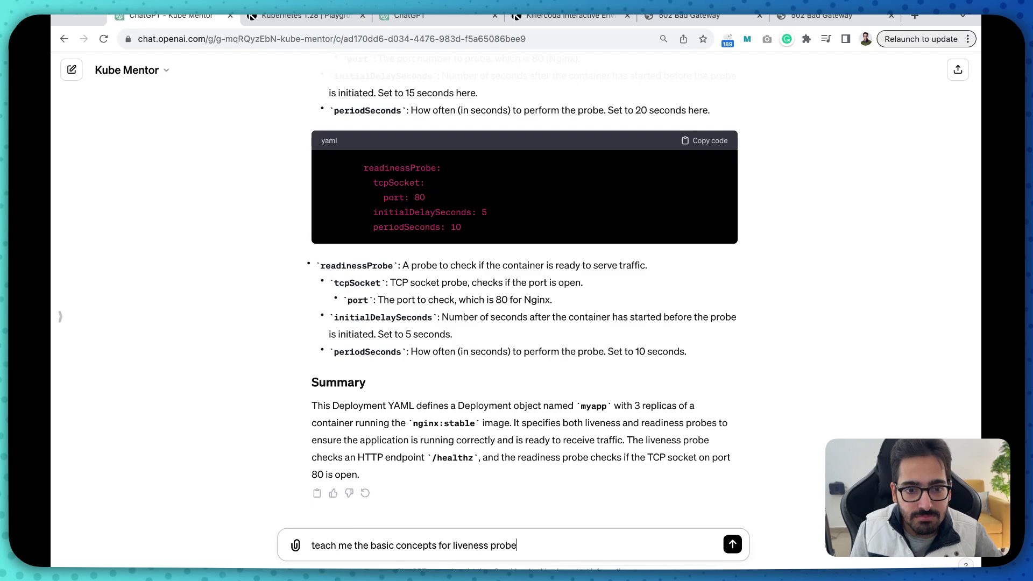
# Step: Send 'teach me the basic concepts for liveness probe' to Kube Mentor
pyautogui.press('Return')
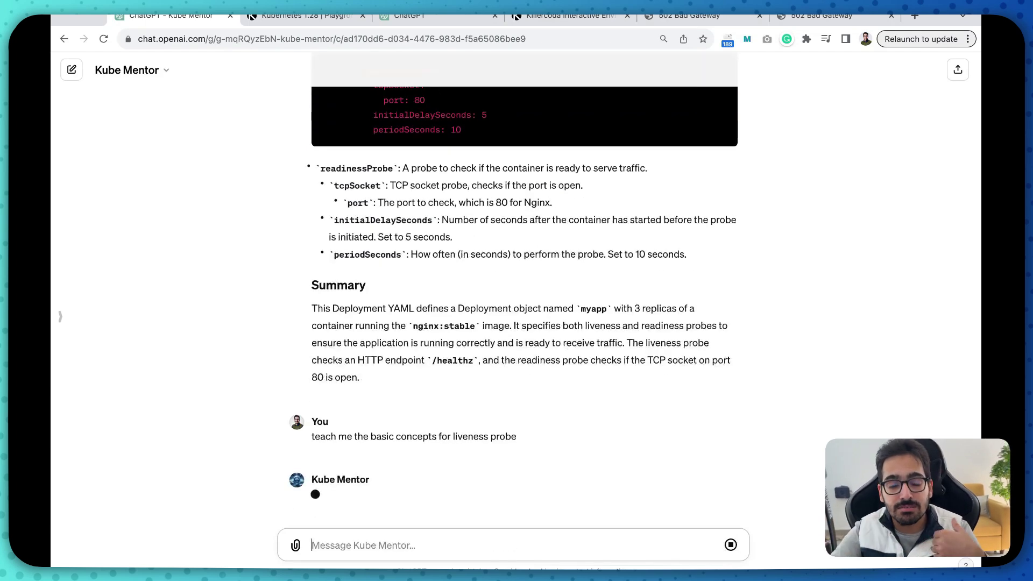